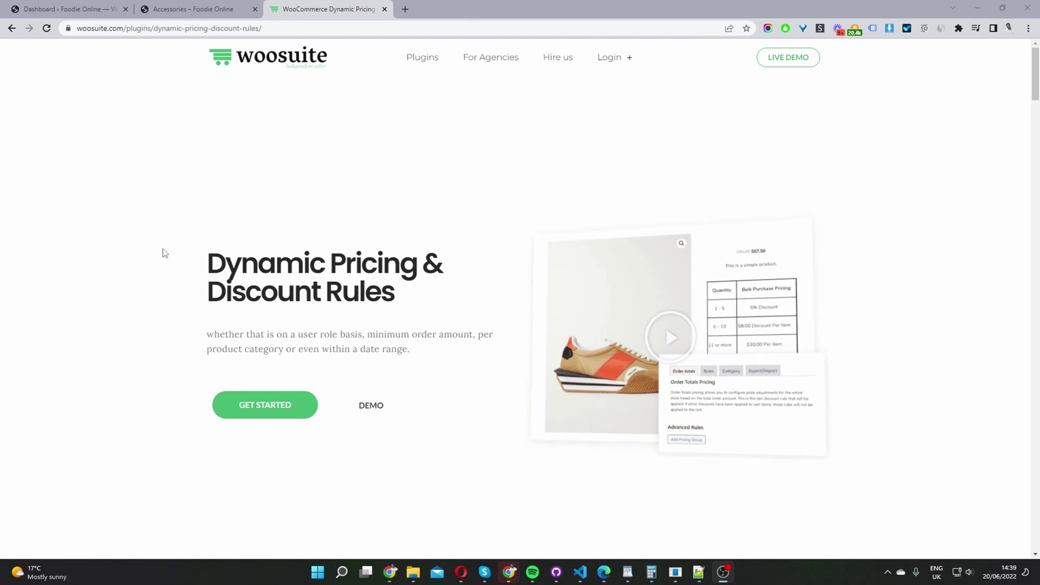
Step: Highlight the Dynamic Pricing & Discount Rules heading on the Woosuite plugin page
drag(205, 254, 378, 285)
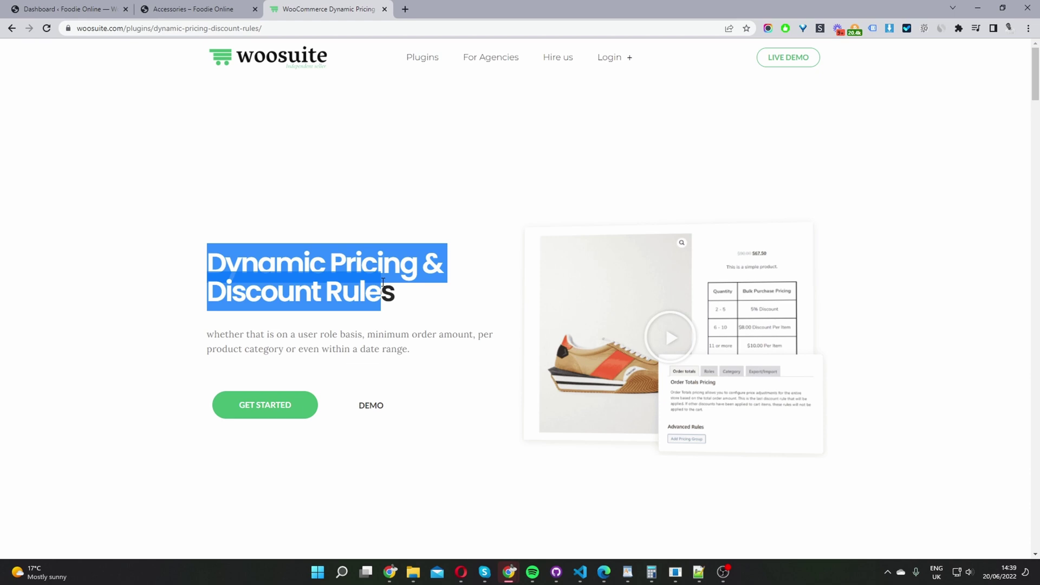
Step: Switch to the Foodie Online WordPress dashboard and bring up the Woosuite sidebar menu
key(ctrl+1)
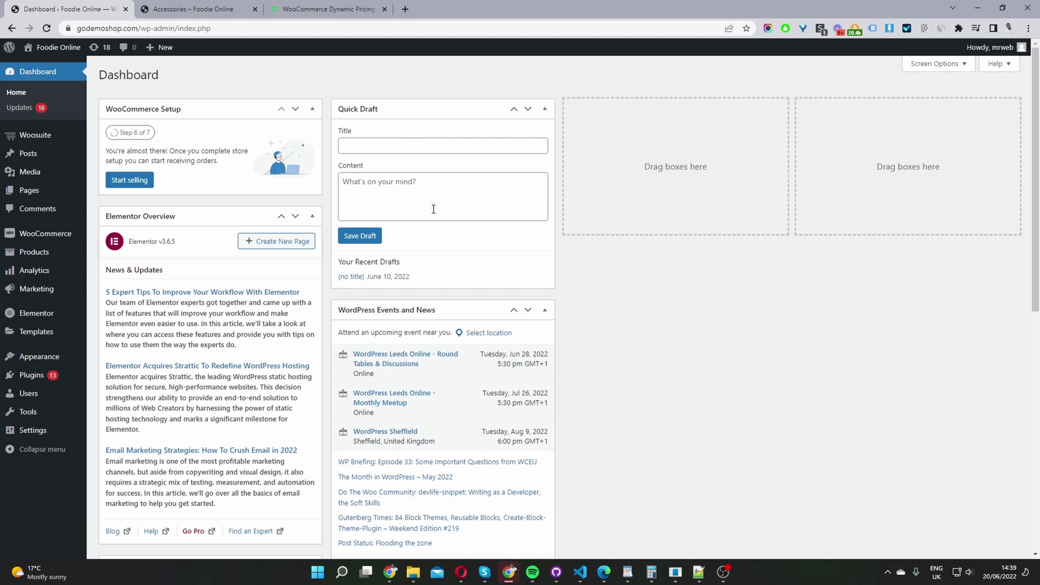
mouse_move(63, 381)
mouse_move(58, 144)
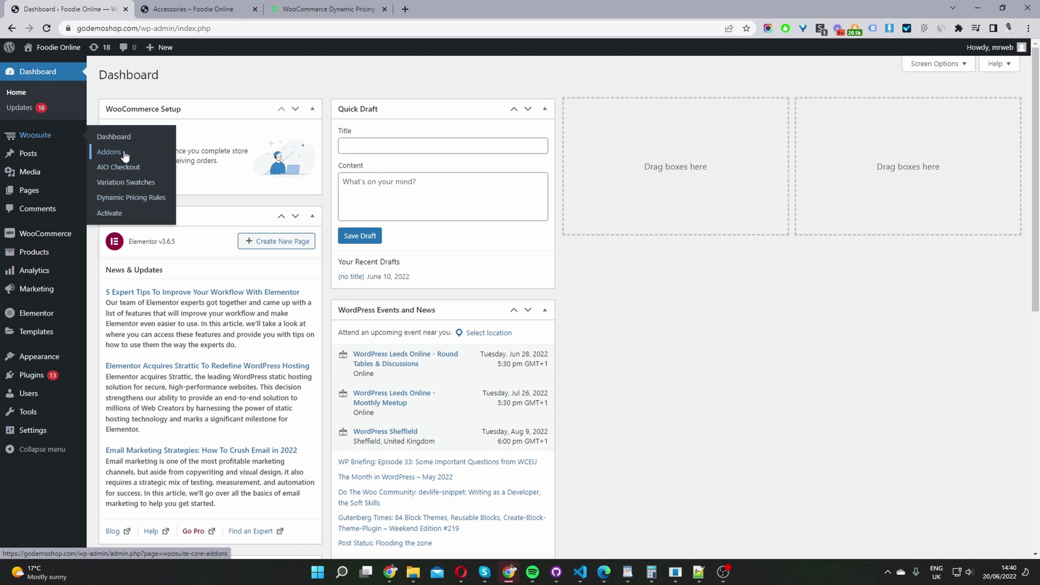
click(126, 154)
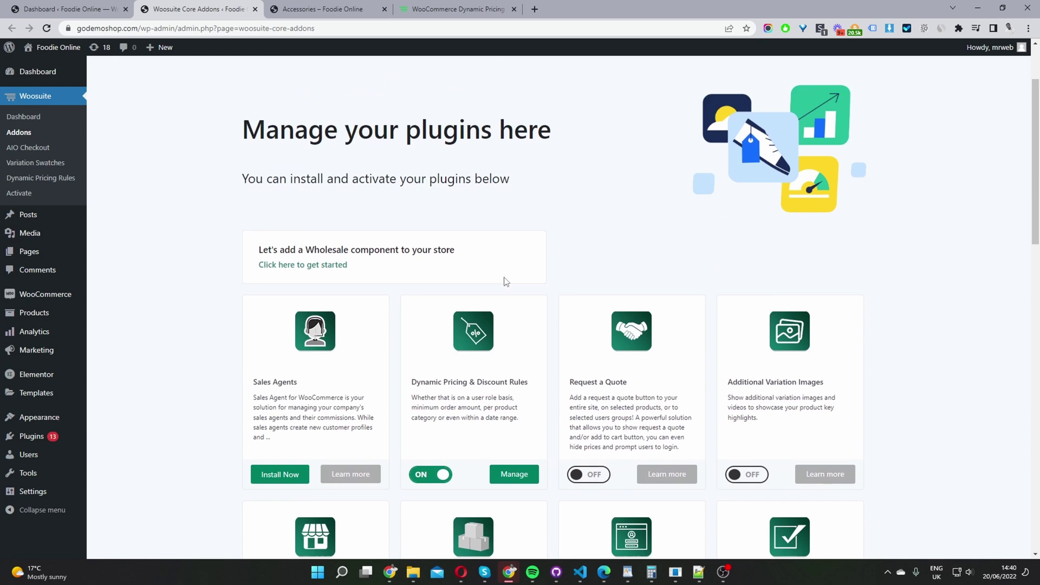
scroll(487, 304, down, 2)
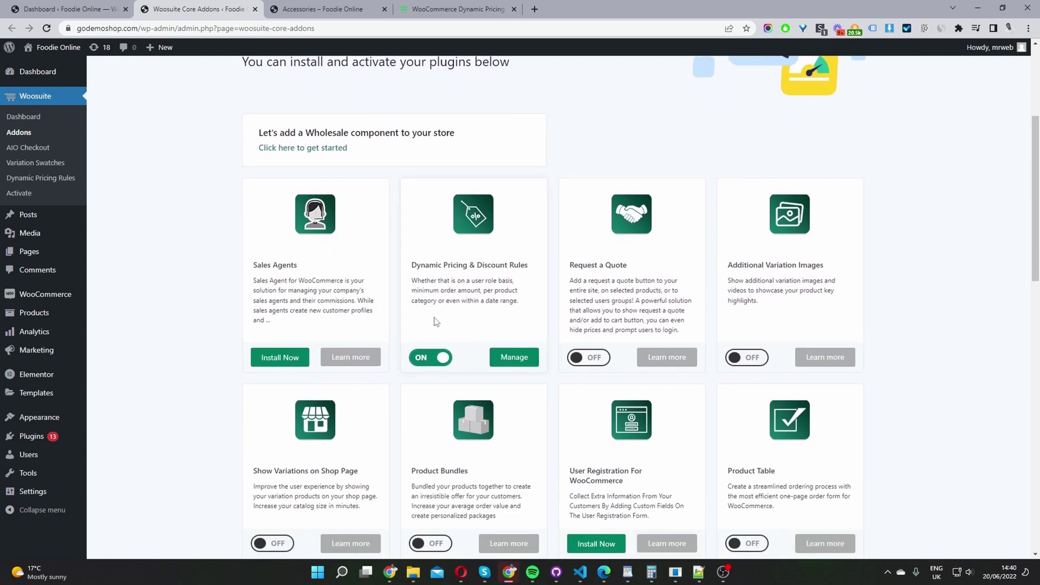
drag(465, 280, 500, 266)
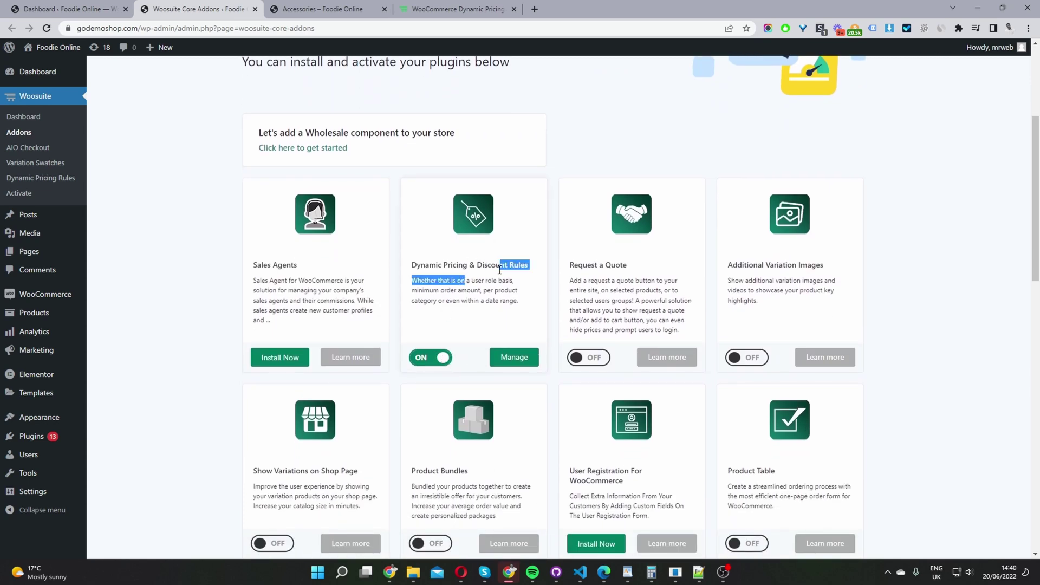
Step: Open Woosuite's Dynamic Pricing Rules on the Advanced Rules tab and add a Category Pricing rule
click(64, 184)
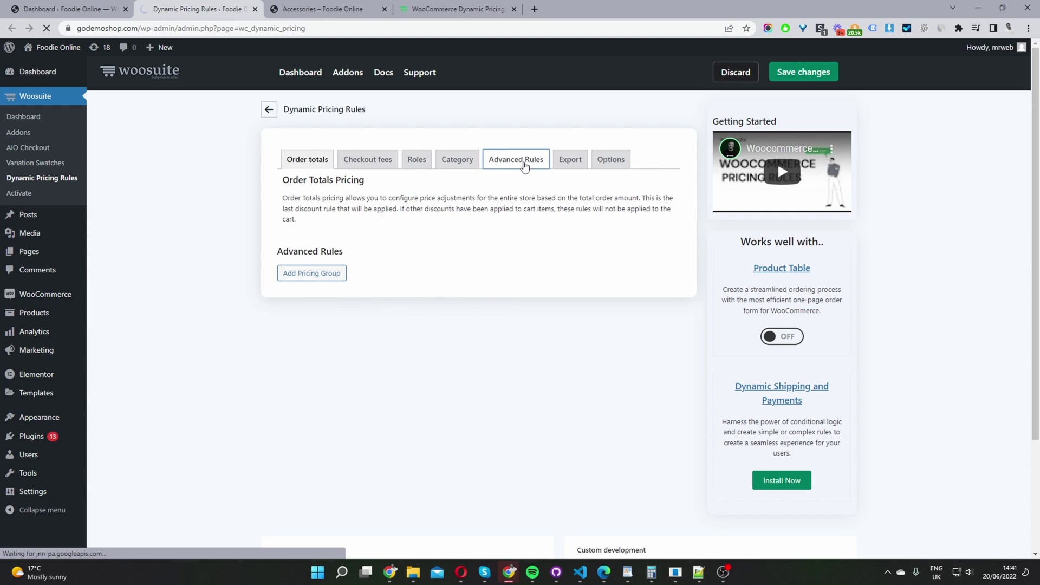
click(524, 163)
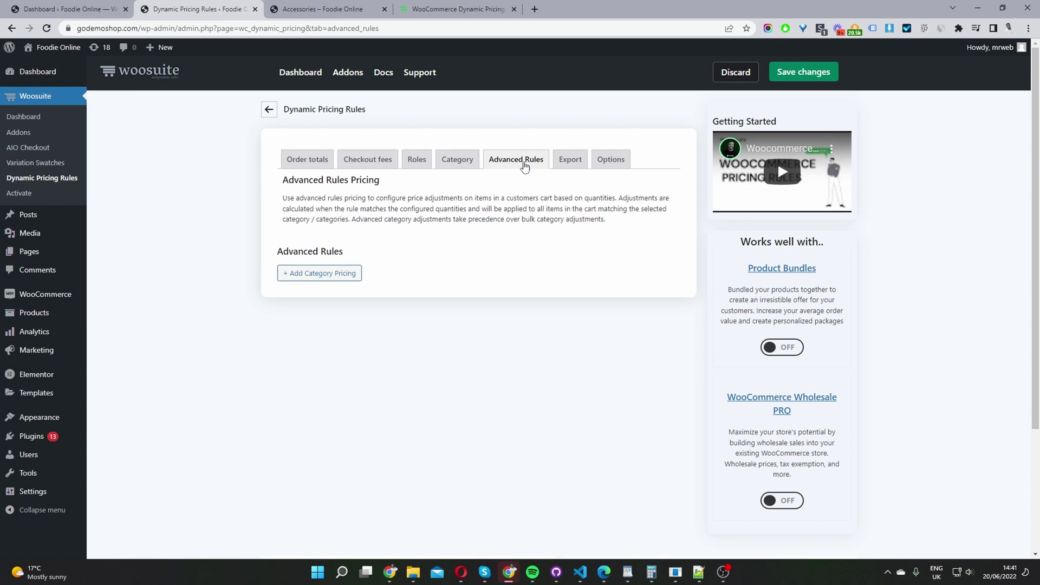
click(332, 273)
Step: Title the rule '2 for 1 accessories' with Accessories as both the counted and adjusted category
scroll(383, 262, down, 1)
click(355, 269)
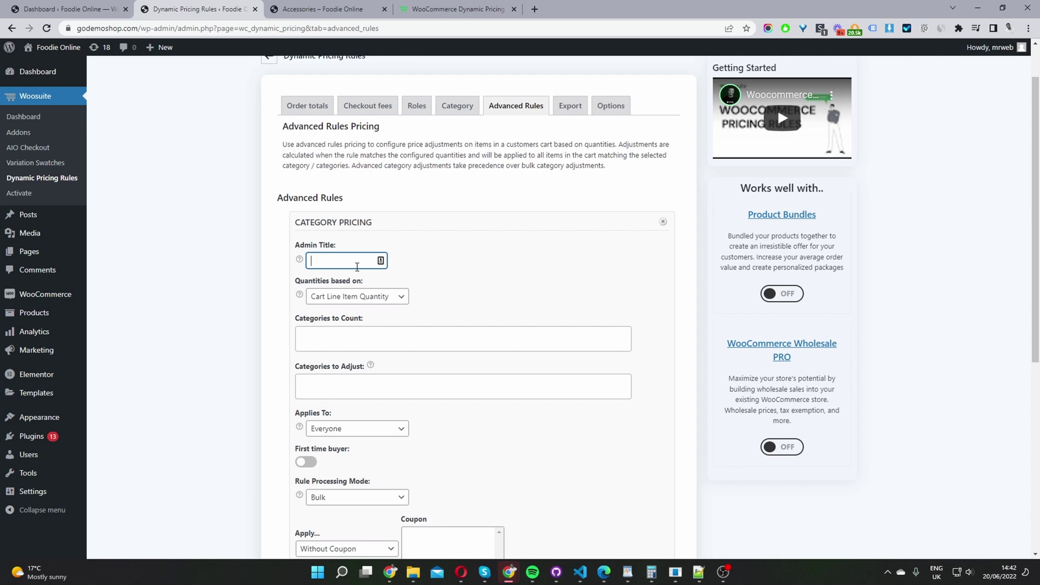
text(2 for 1 accessories)
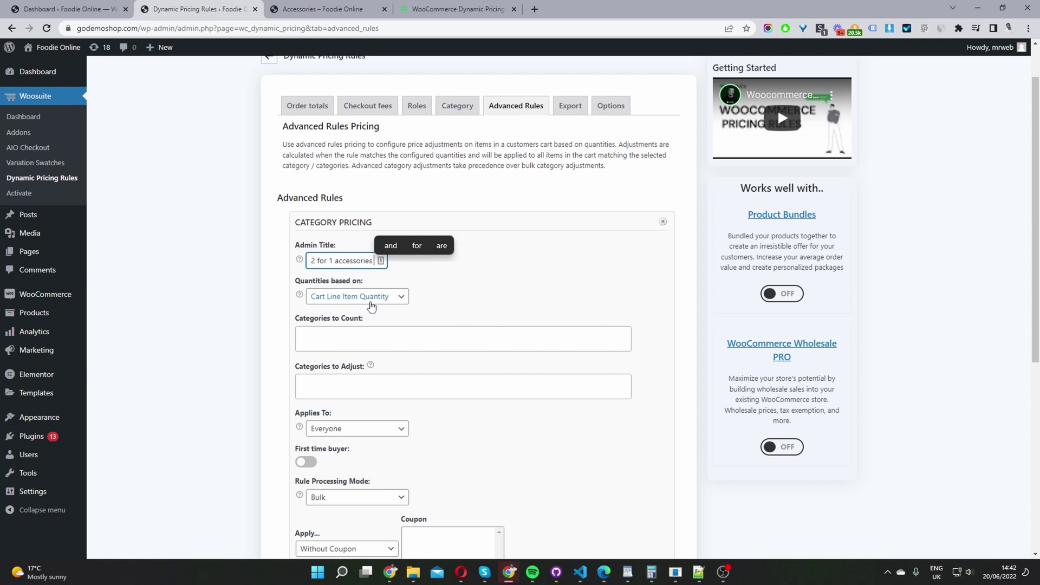
click(387, 339)
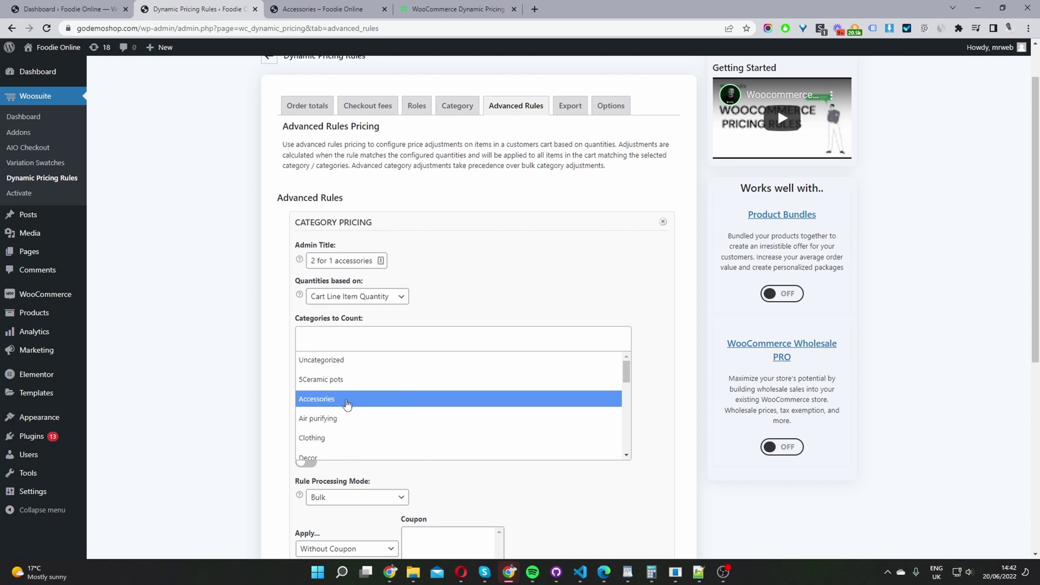
click(347, 403)
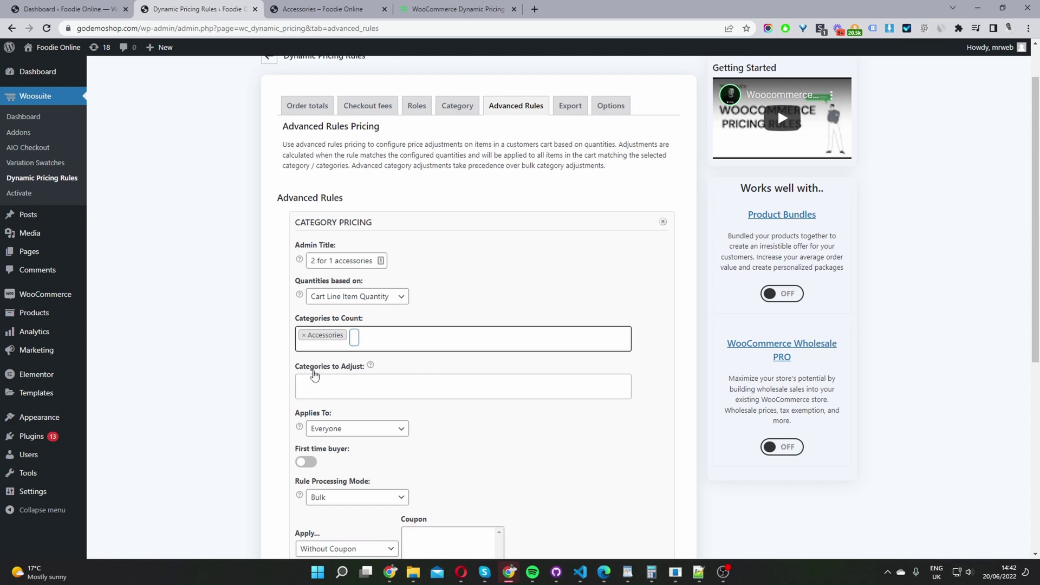
click(342, 382)
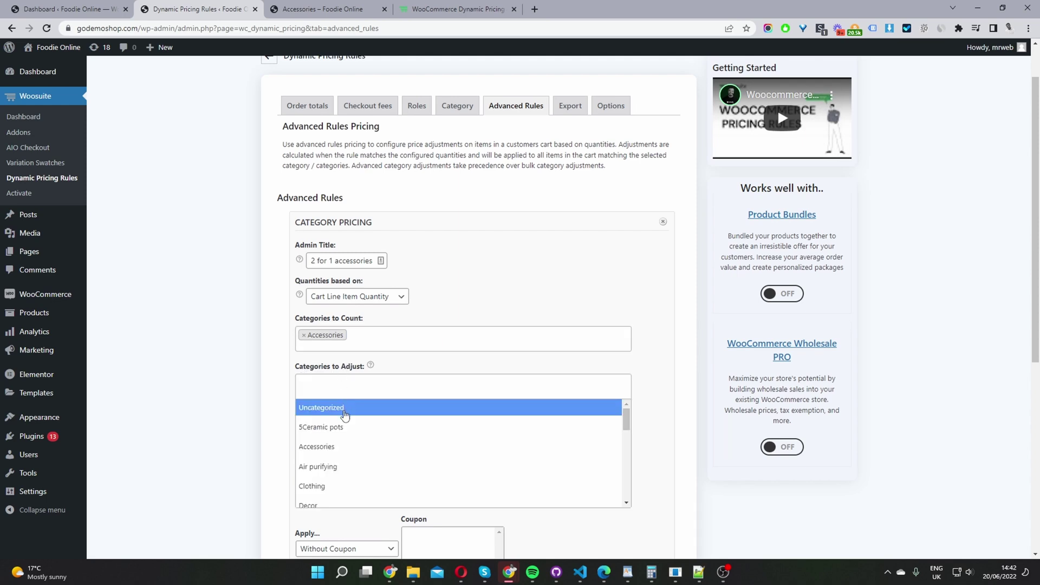
click(351, 449)
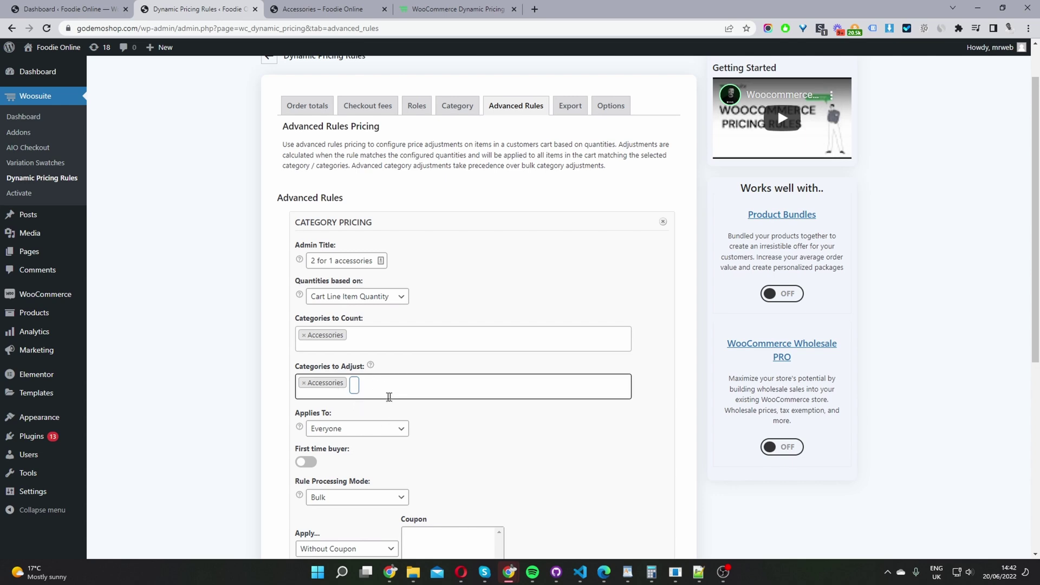
Step: Keep Applies To as Everyone, leave First time buyer off, and set processing mode to Special Offer
scroll(347, 394, down, 2)
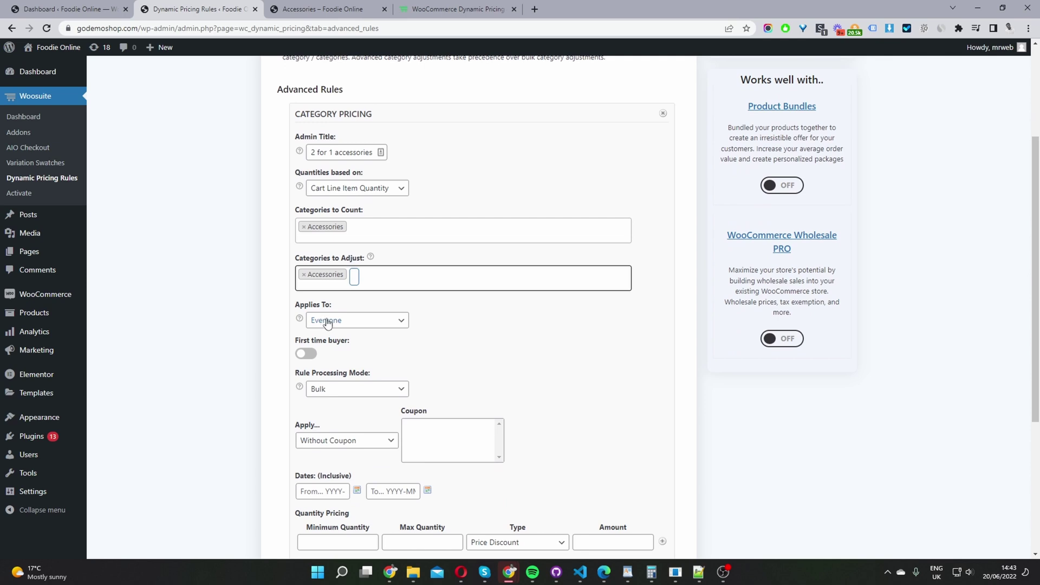
click(327, 322)
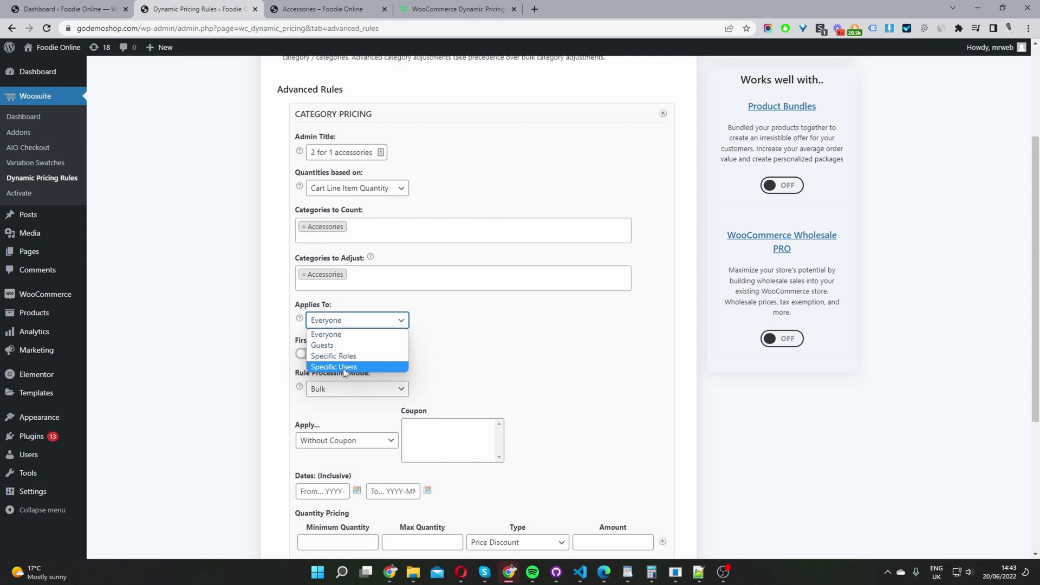
click(349, 336)
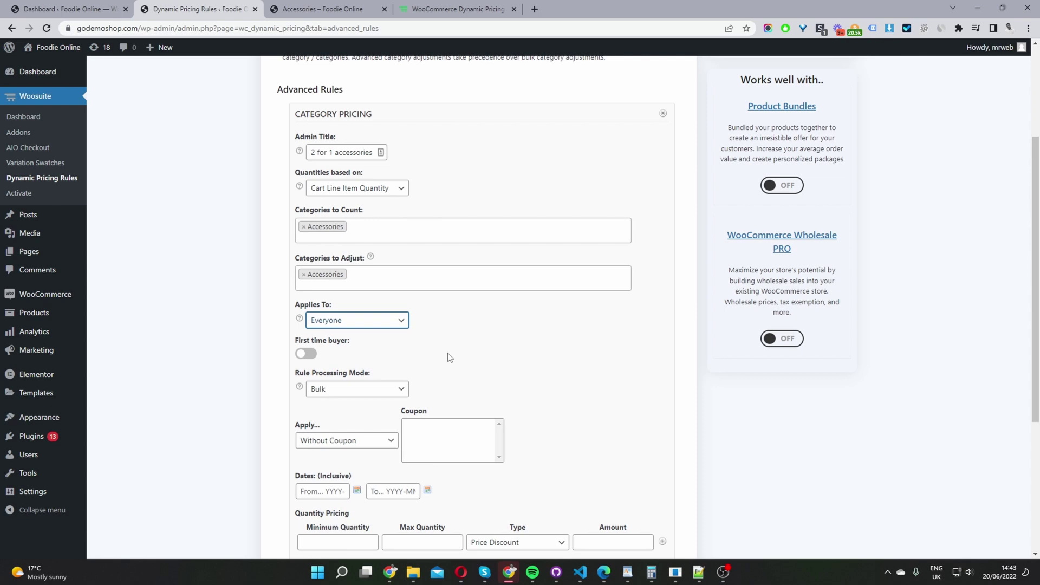
scroll(469, 354, down, 3)
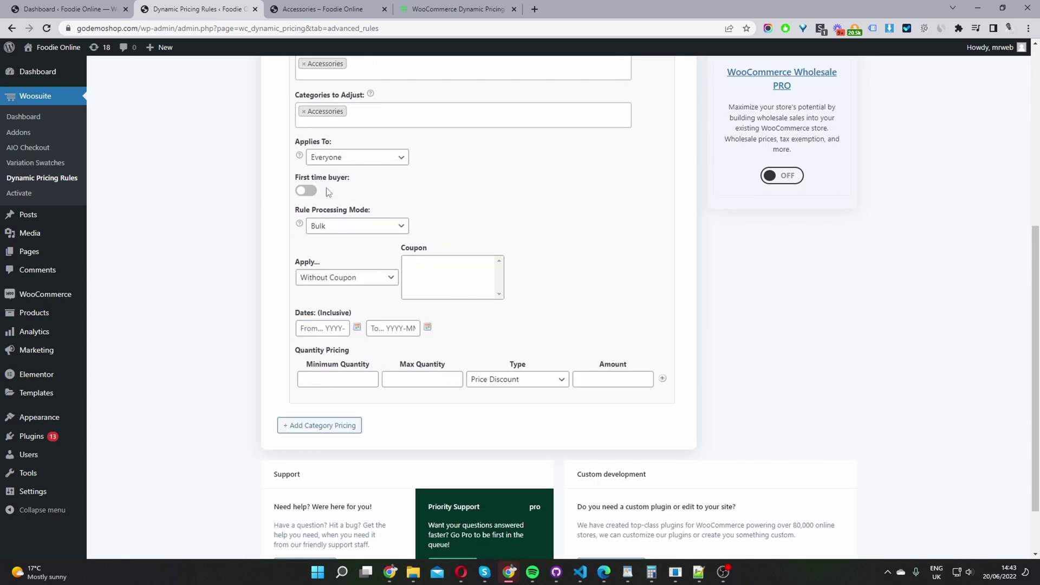
click(312, 193)
click(312, 193)
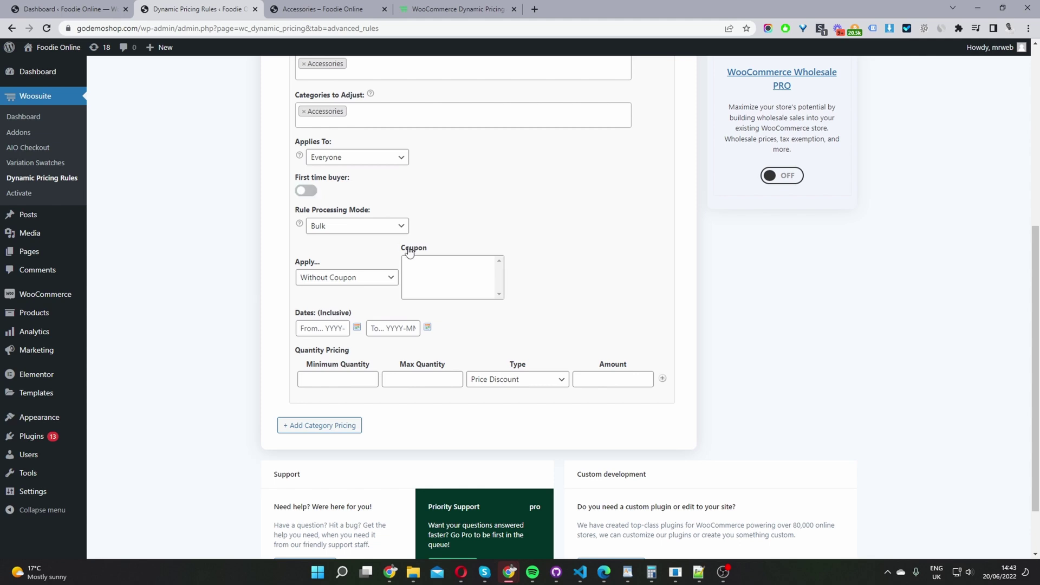
click(347, 227)
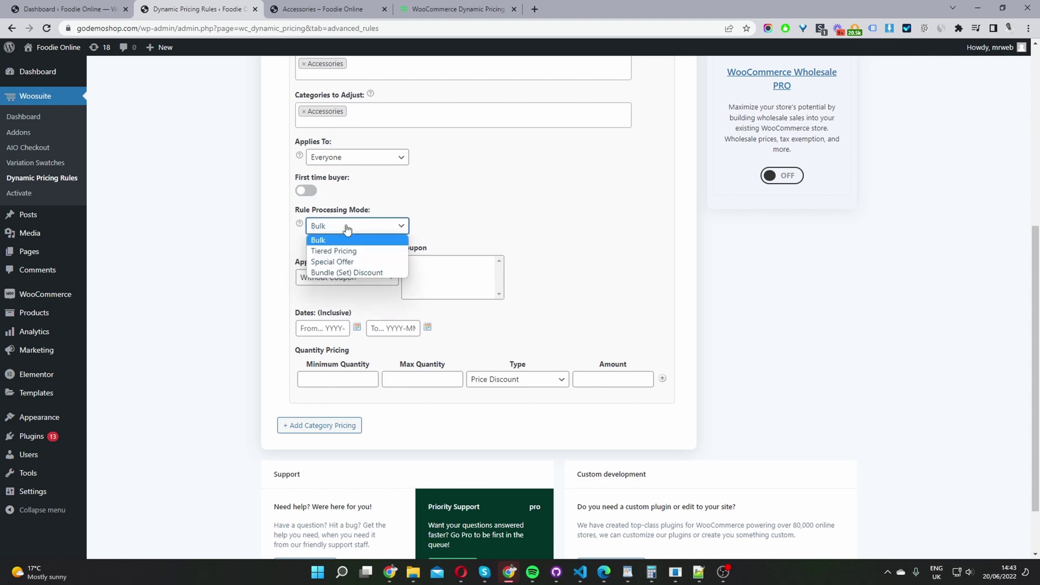
click(343, 264)
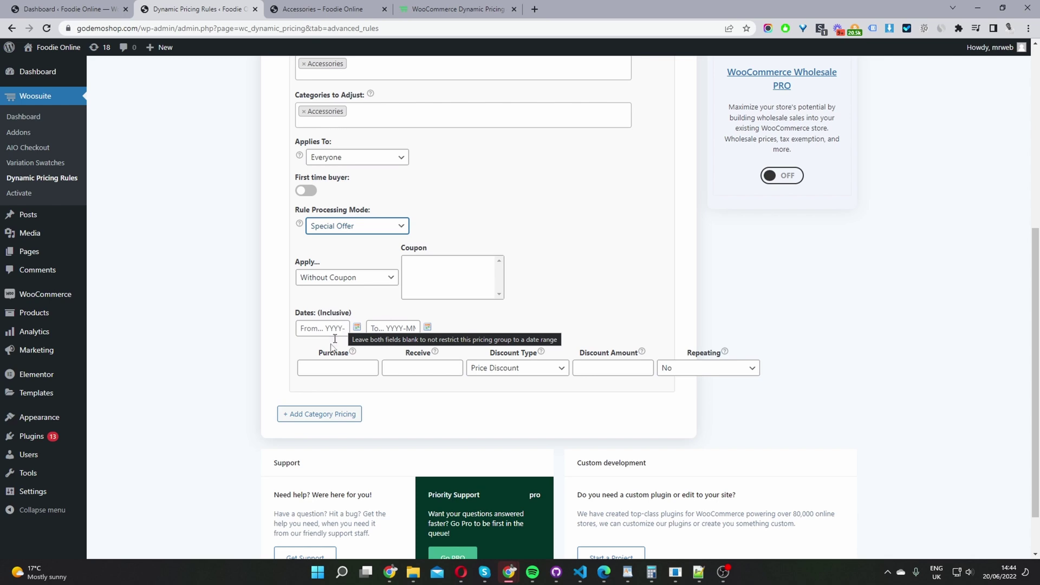
Step: Set the offer to purchase 2, receive 1 at a 100 Percentage Discount
click(339, 367)
text(2)
key(Tab)
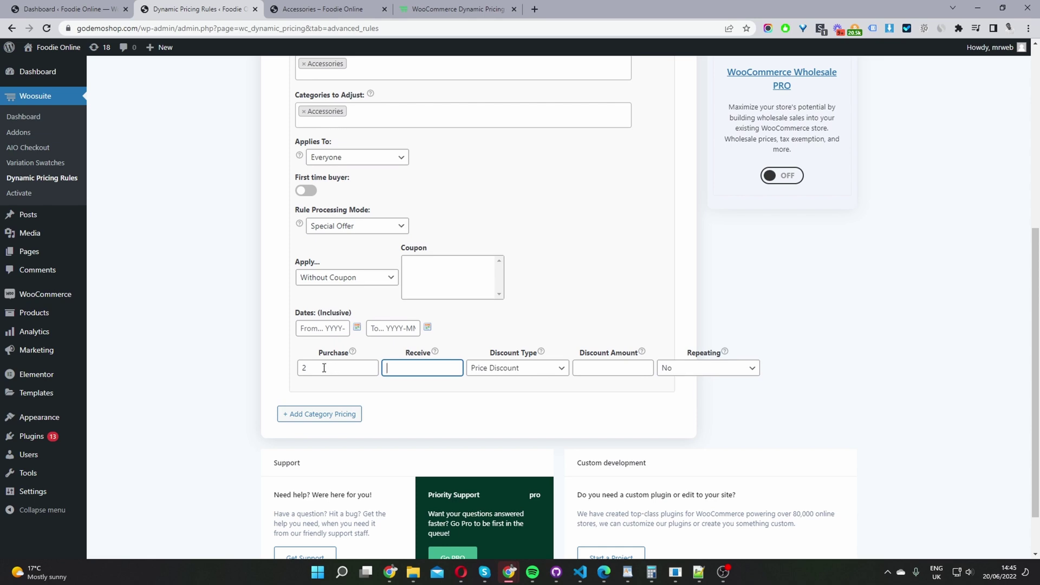
key(shift+Tab)
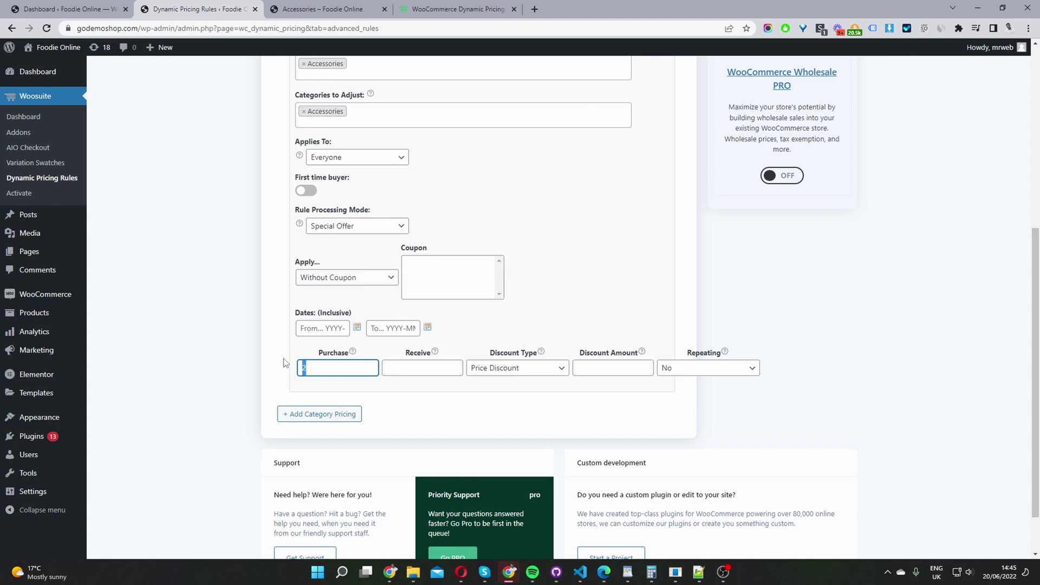
click(431, 367)
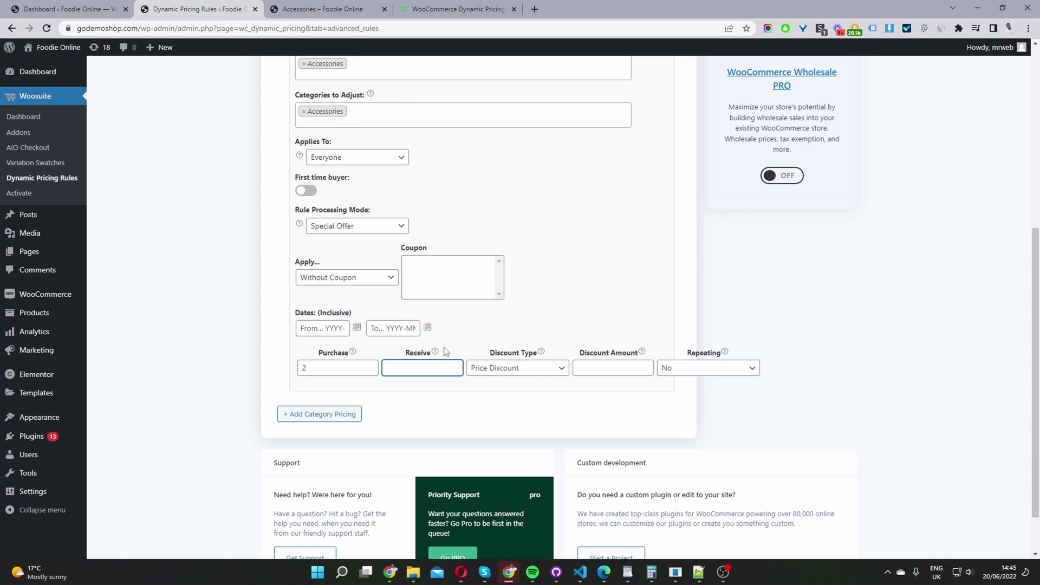
text(1)
key(shift+Tab)
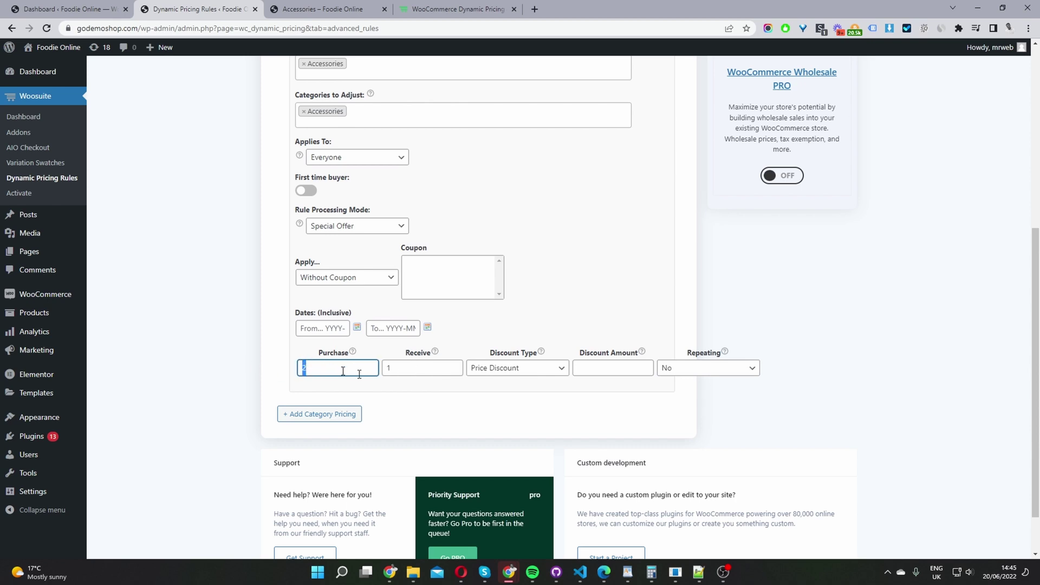
key(Tab)
click(519, 374)
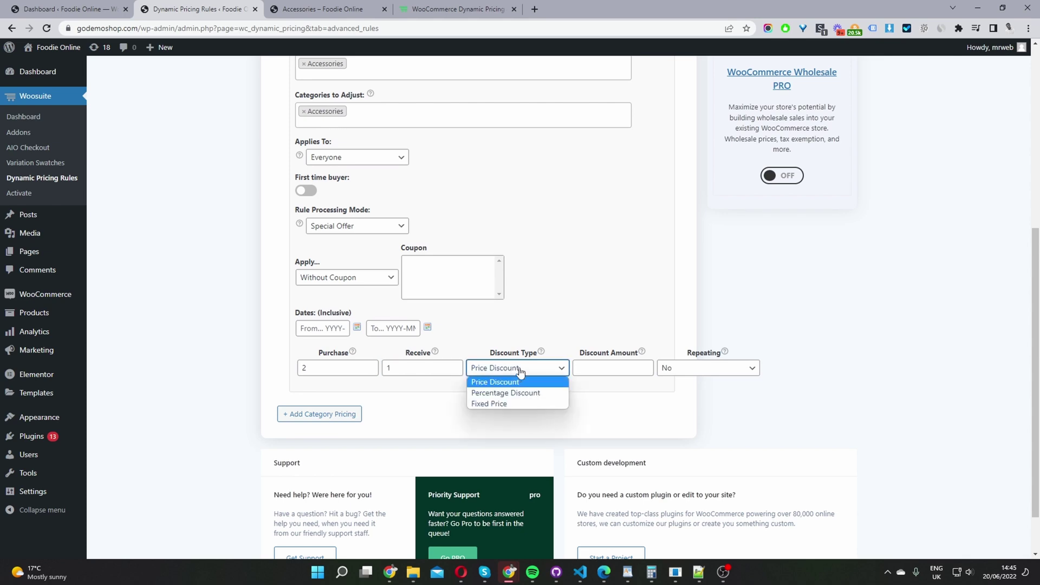
click(501, 392)
click(604, 368)
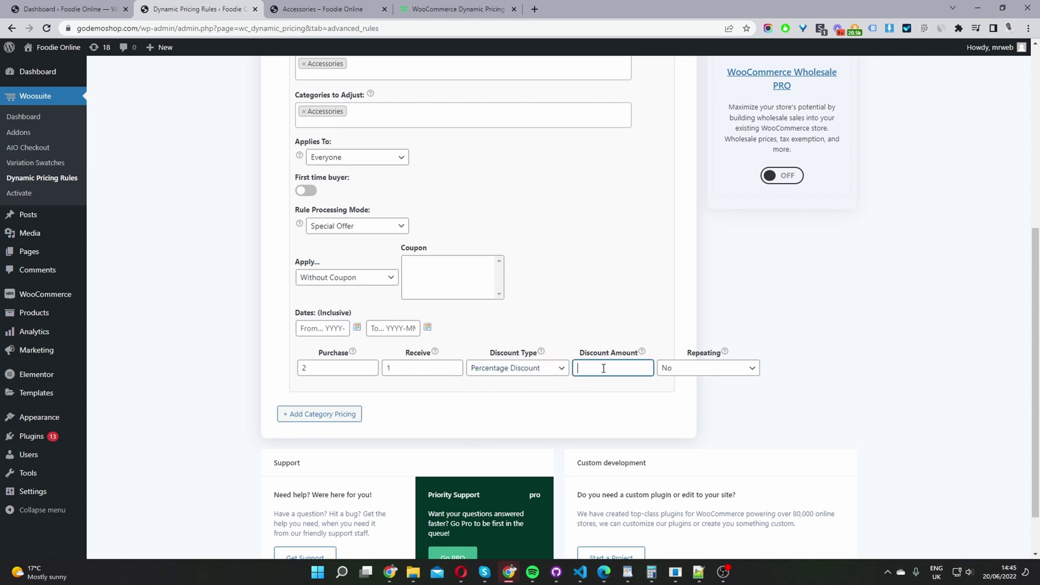
text(100)
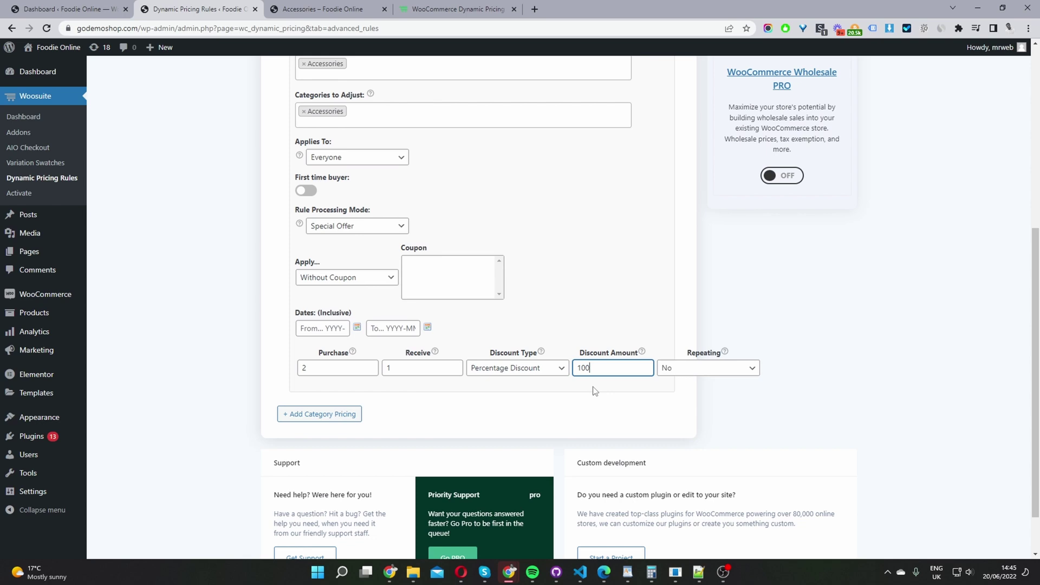
Step: Set Repeating to No and save the accessories category rule
click(680, 370)
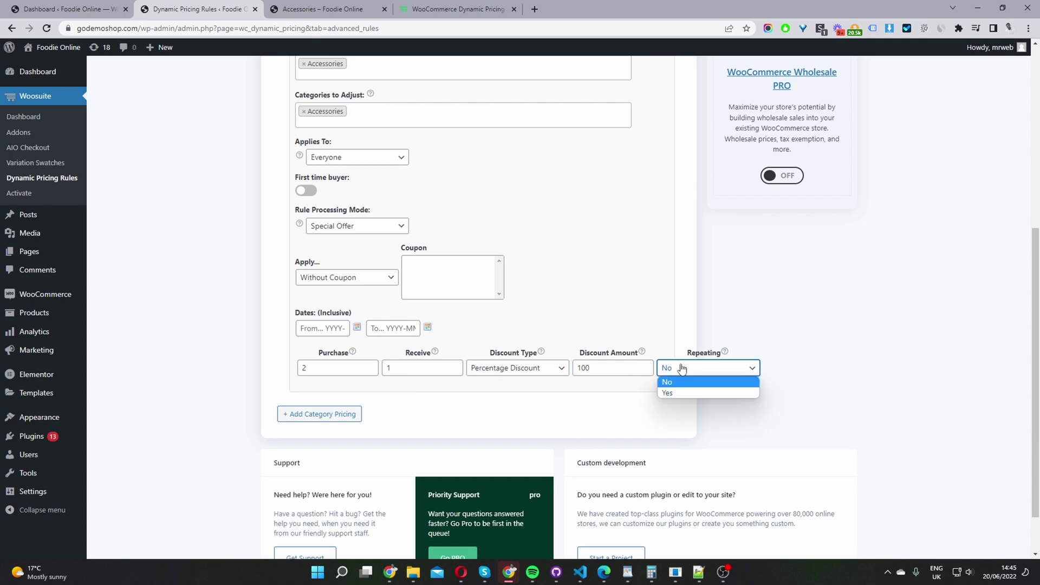
click(676, 383)
scroll(867, 314, up, 6)
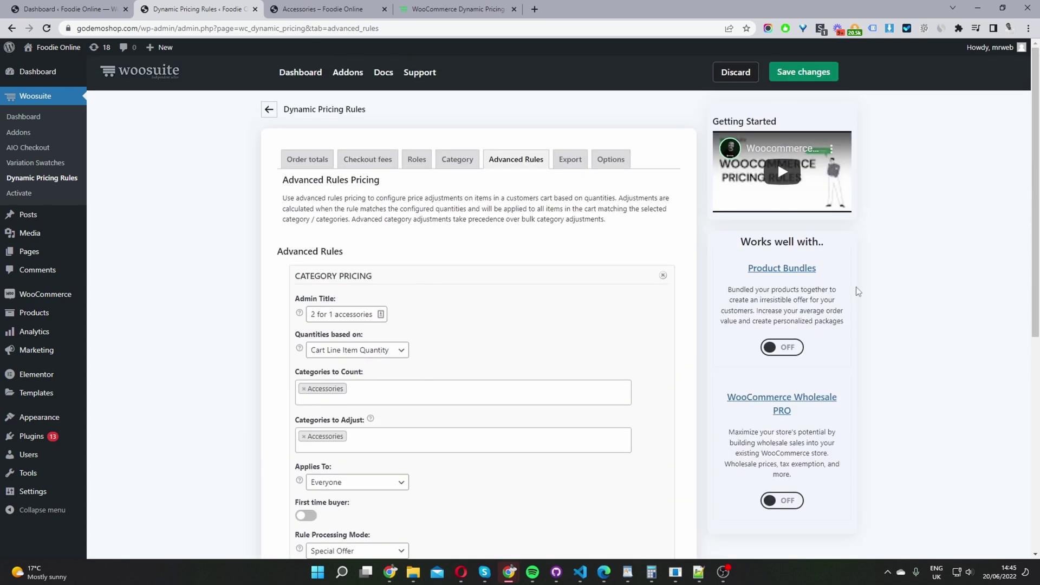
click(811, 79)
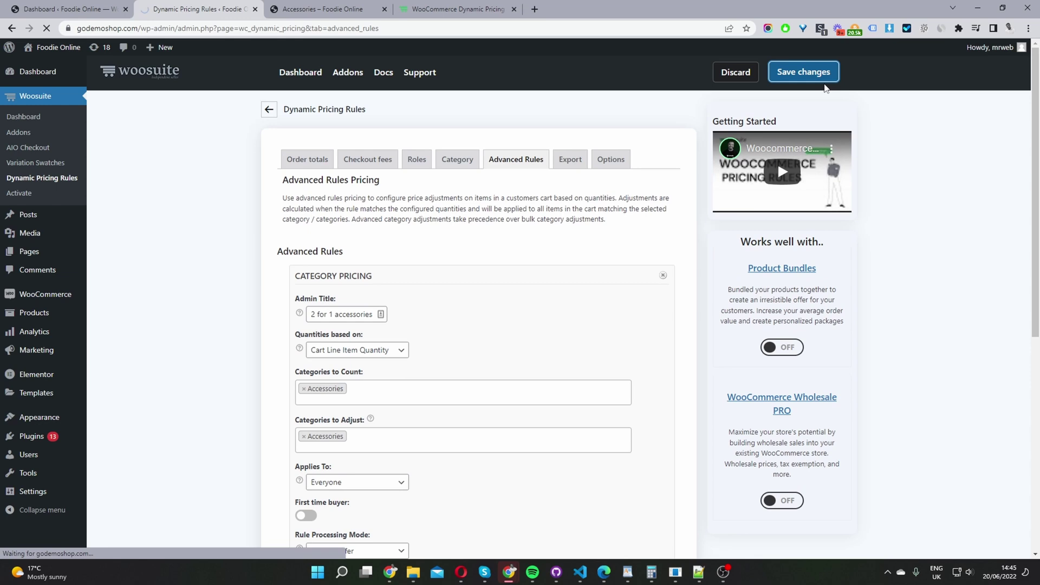
Step: Reload the Accessories shop page and add Beanie with Logo, Beanie and Cap to the cart
click(315, 8)
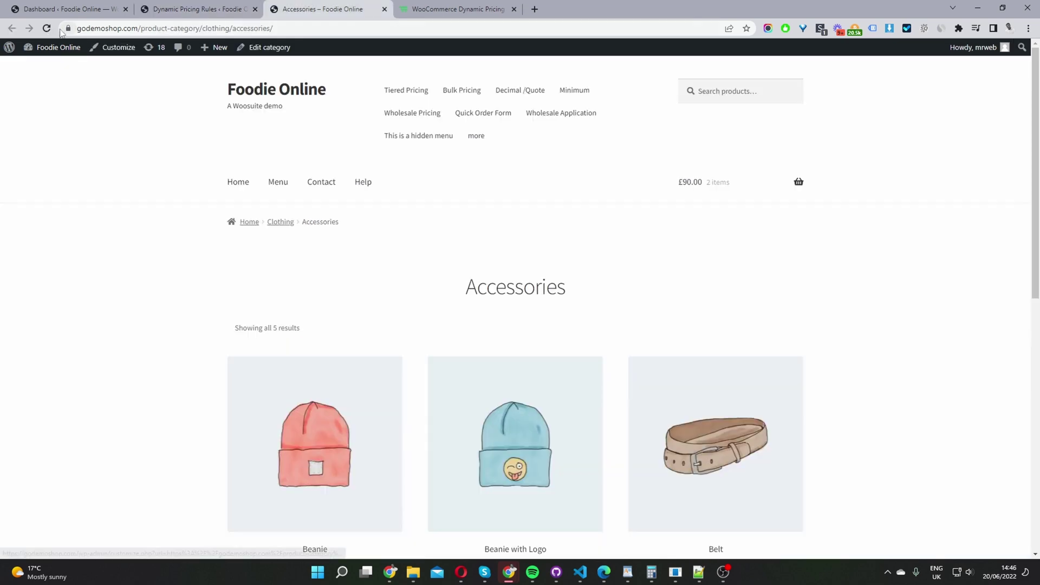
click(46, 28)
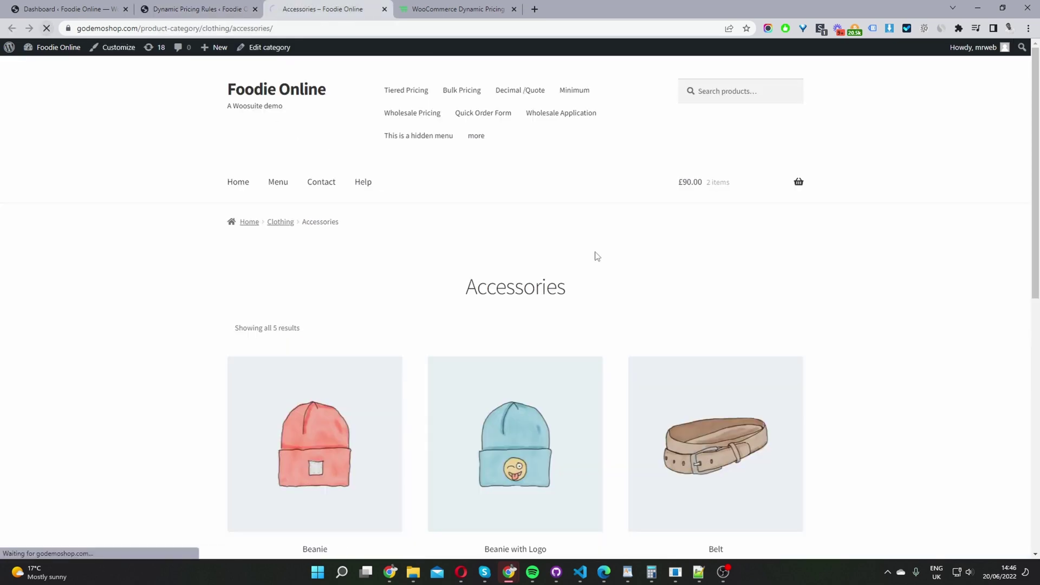
scroll(596, 282, down, 5)
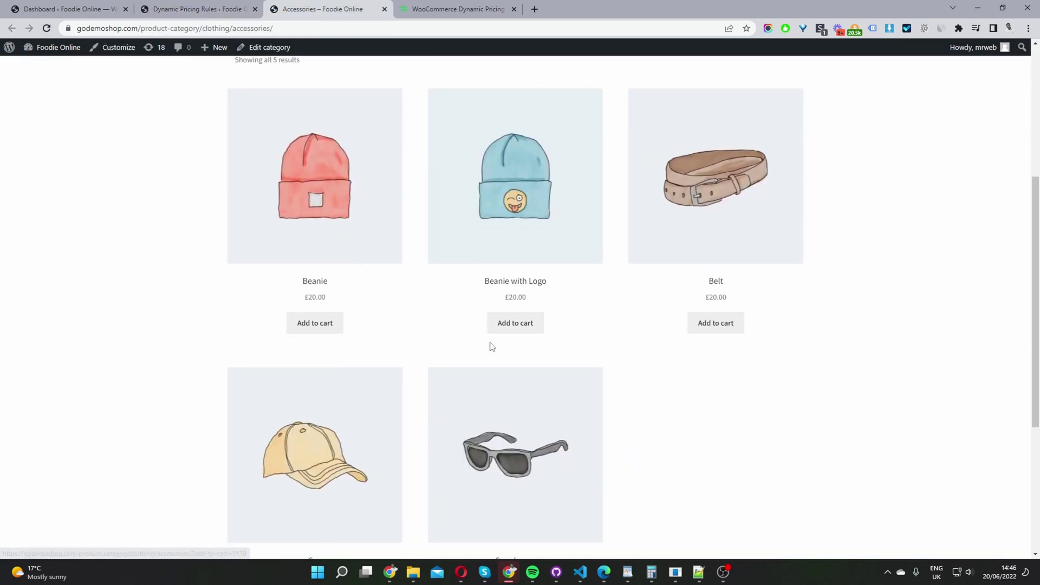
click(523, 324)
click(315, 321)
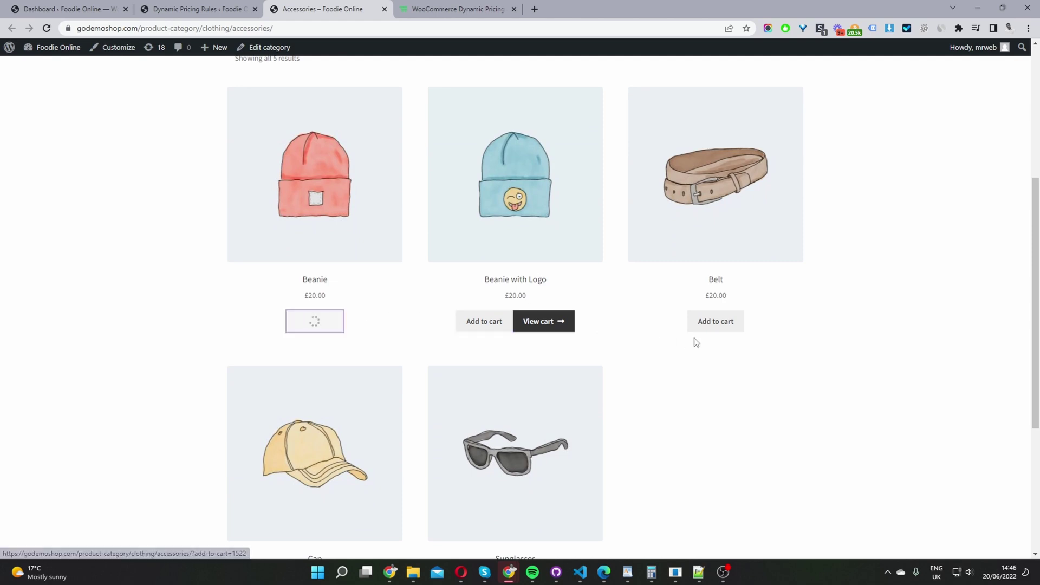
scroll(721, 340, up, 4)
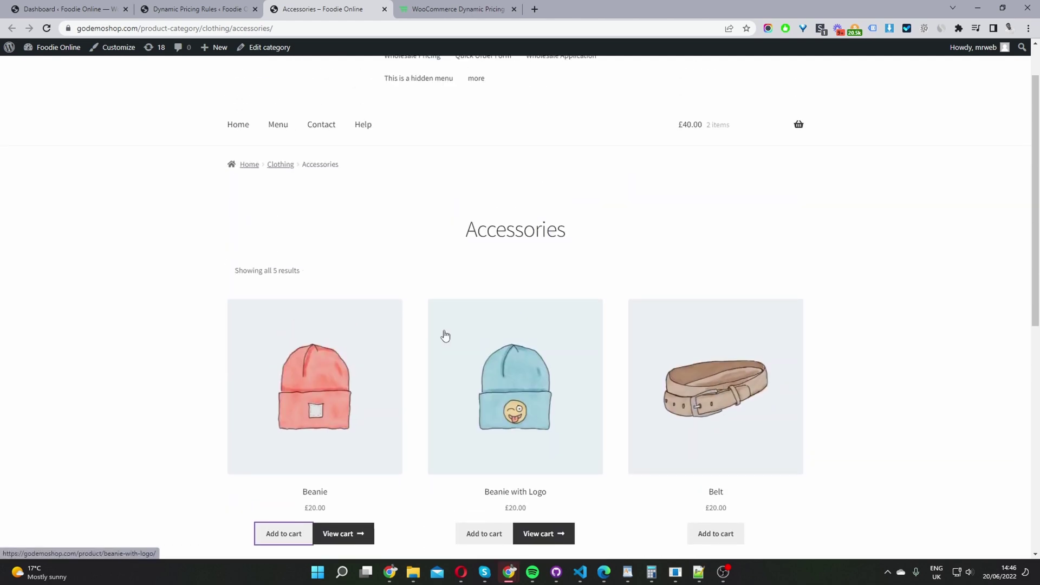
mouse_move(707, 131)
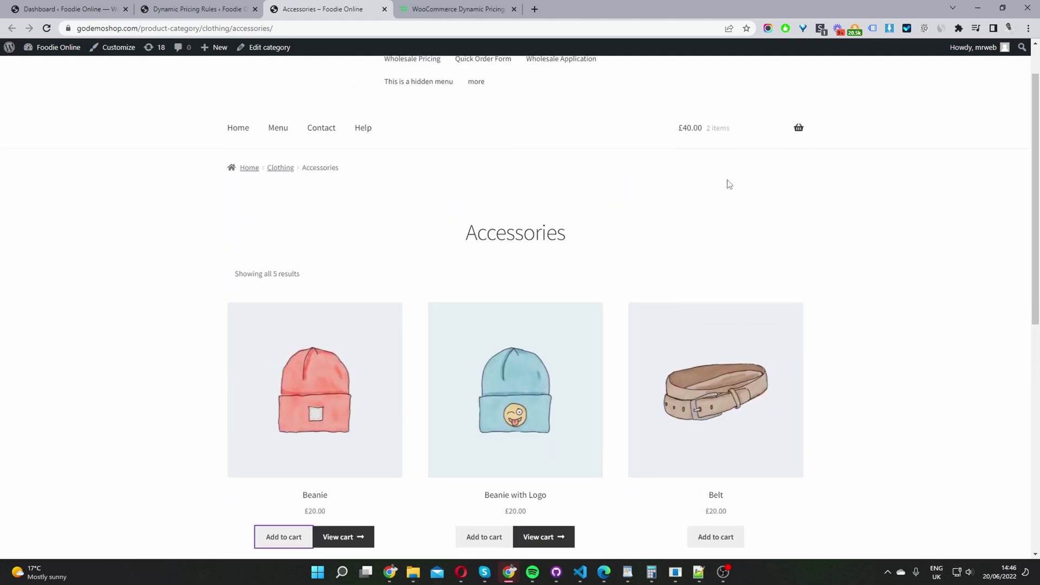
scroll(812, 222, down, 3)
scroll(812, 228, down, 4)
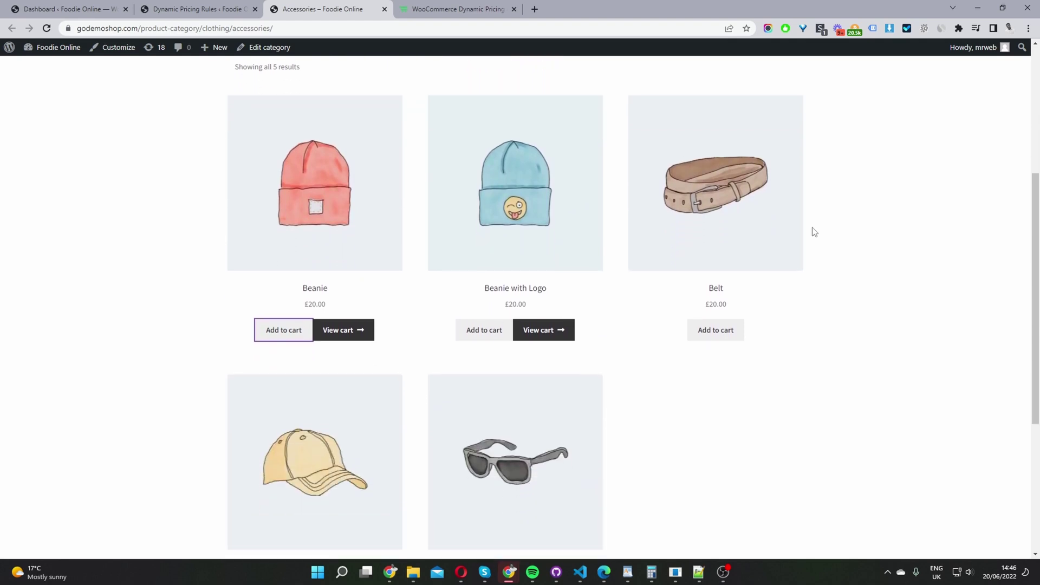
scroll(684, 373, down, 3)
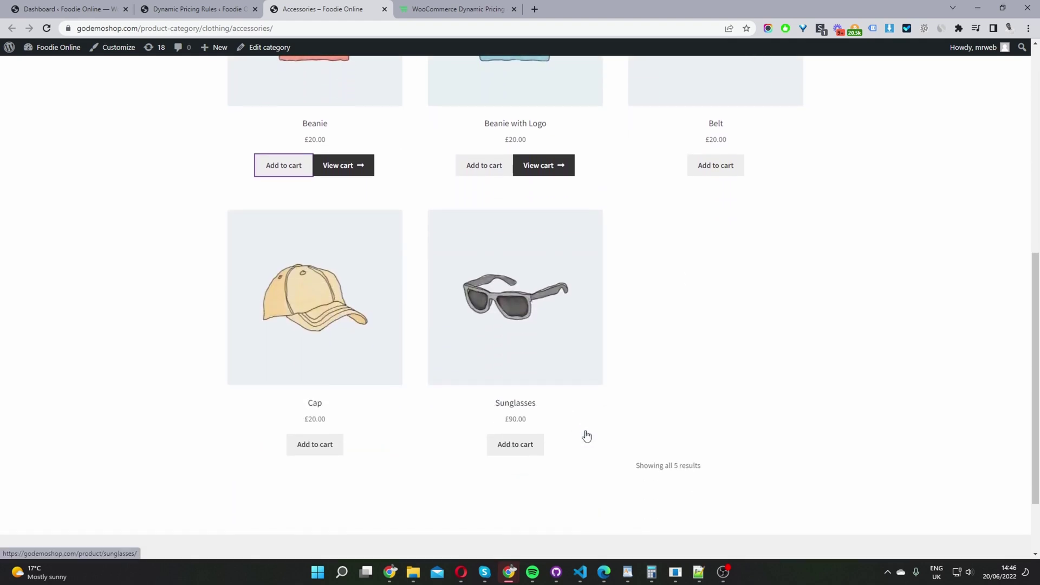
click(334, 437)
scroll(627, 446, up, 8)
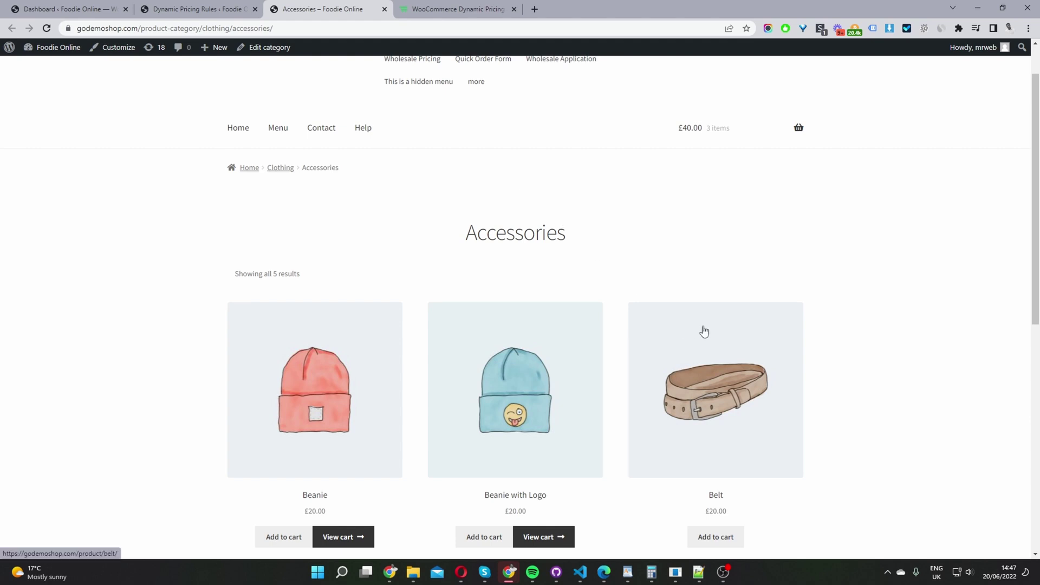
Step: Delete the 2 FOR 1 ACCESSORIES rule from Advanced Rules and save the changes
click(167, 4)
click(662, 277)
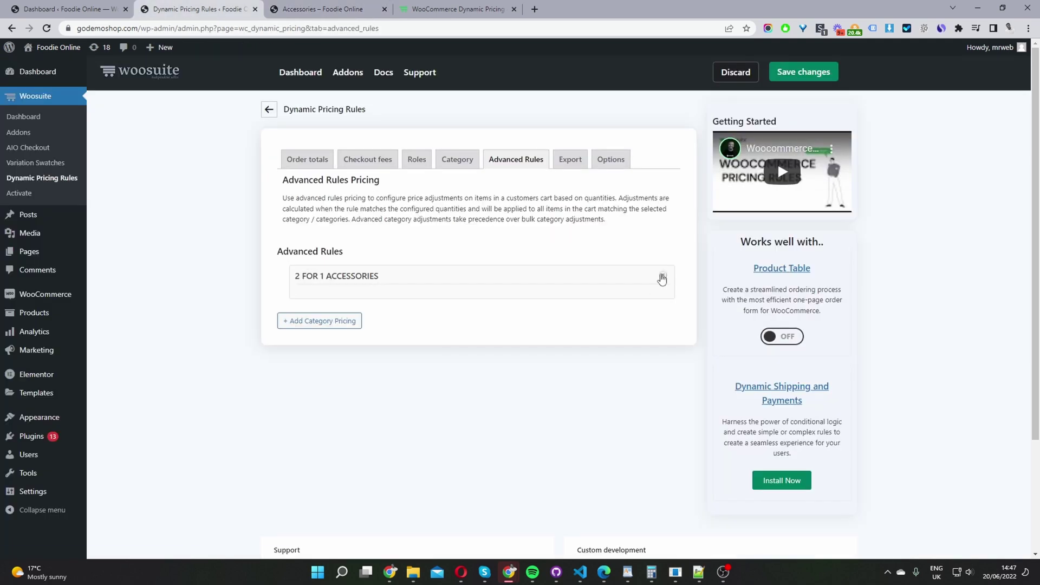
click(662, 278)
click(572, 89)
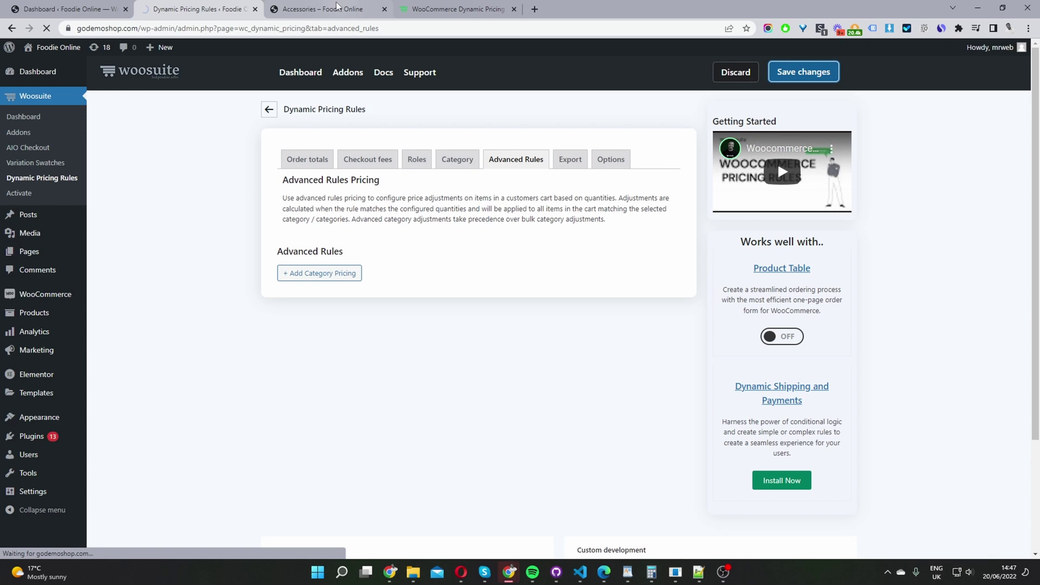
Step: Open the Belt product page from the Accessories shop in a new tab
click(336, 6)
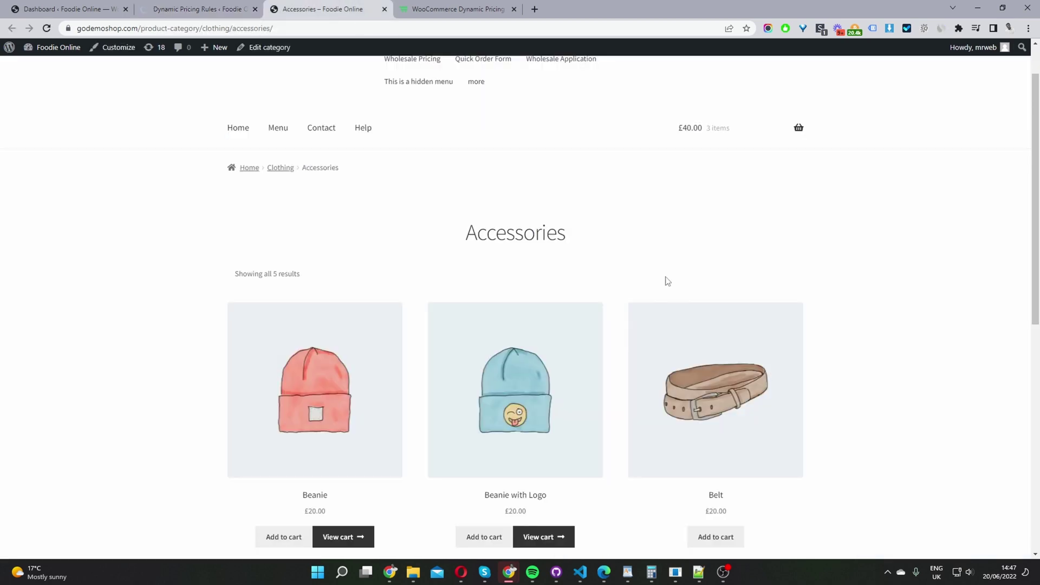
middle_click(715, 397)
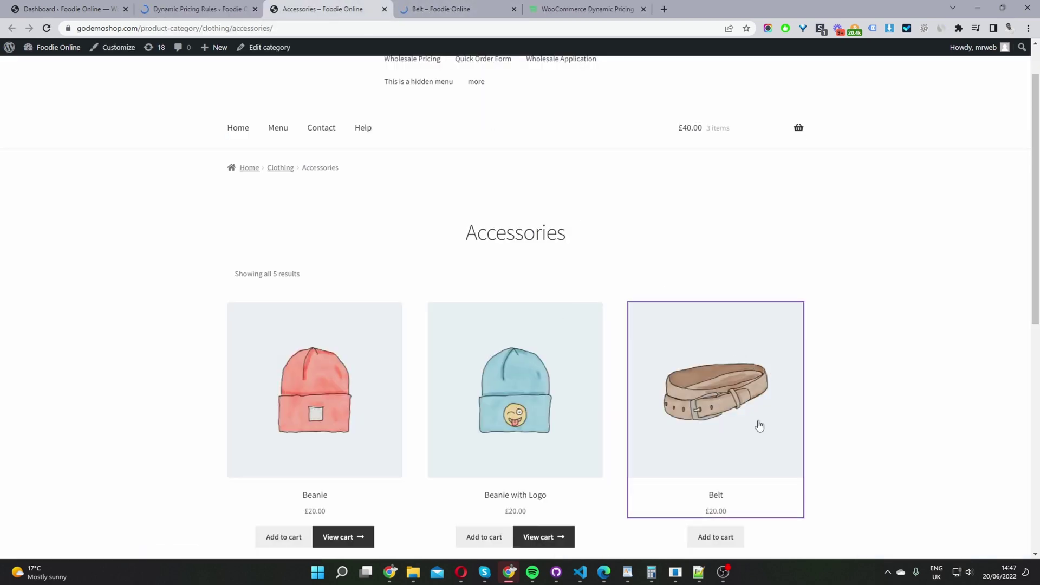
click(487, 8)
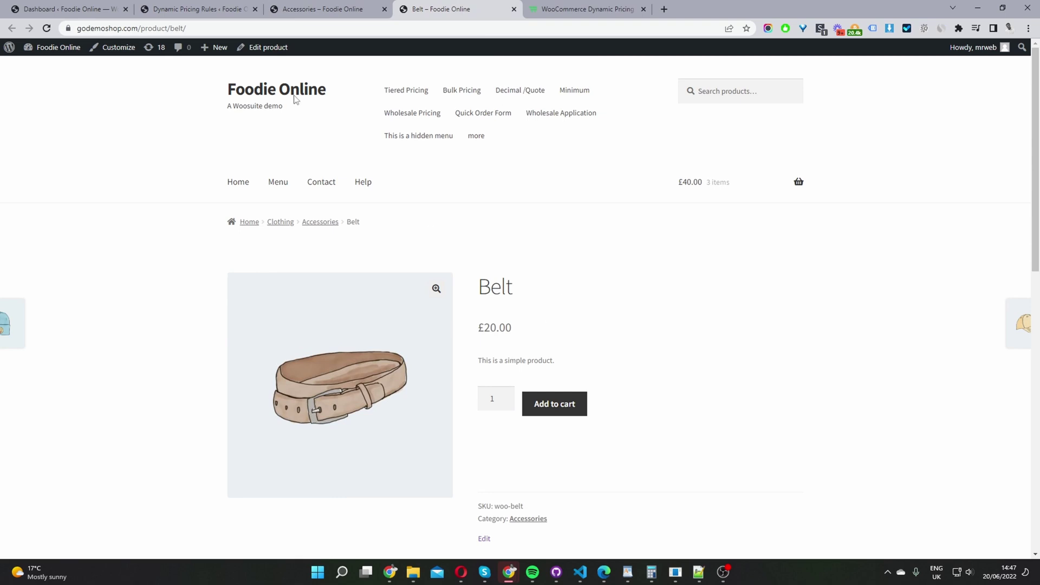
Step: Edit the Belt product and add a new pricing group under Pricing Discount Rules
click(256, 49)
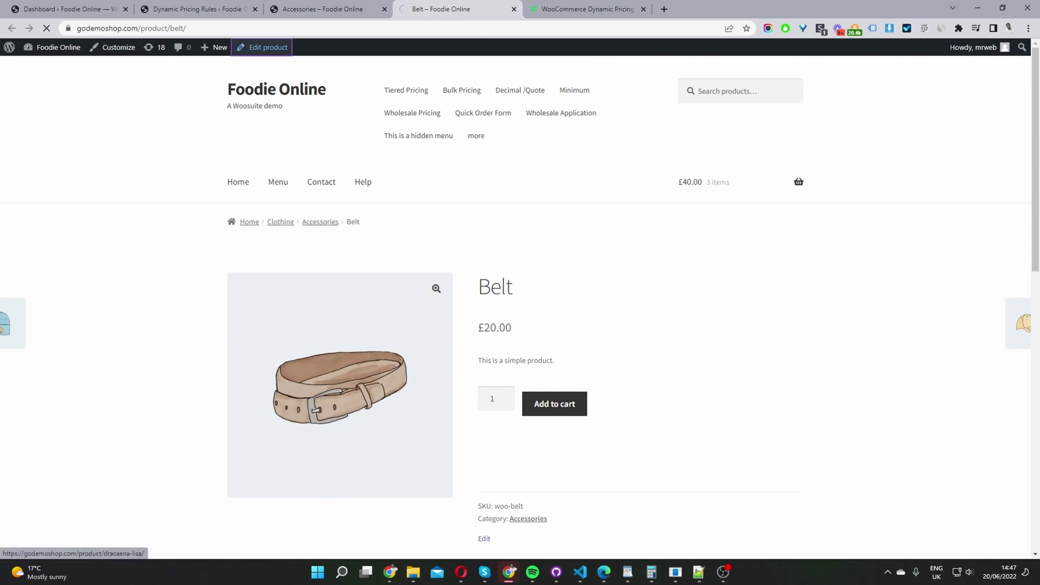
scroll(179, 309, up, 4)
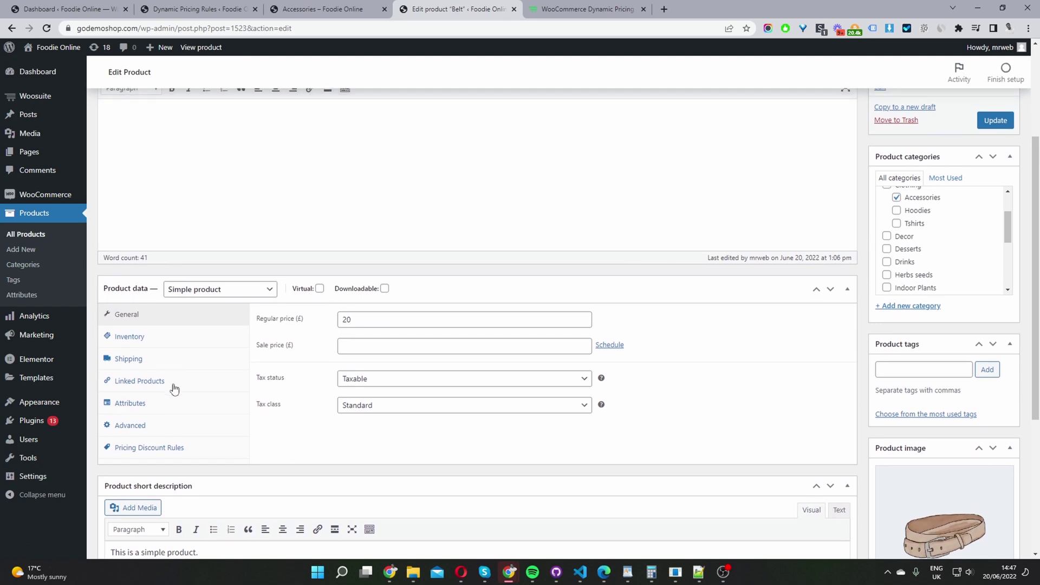
click(139, 453)
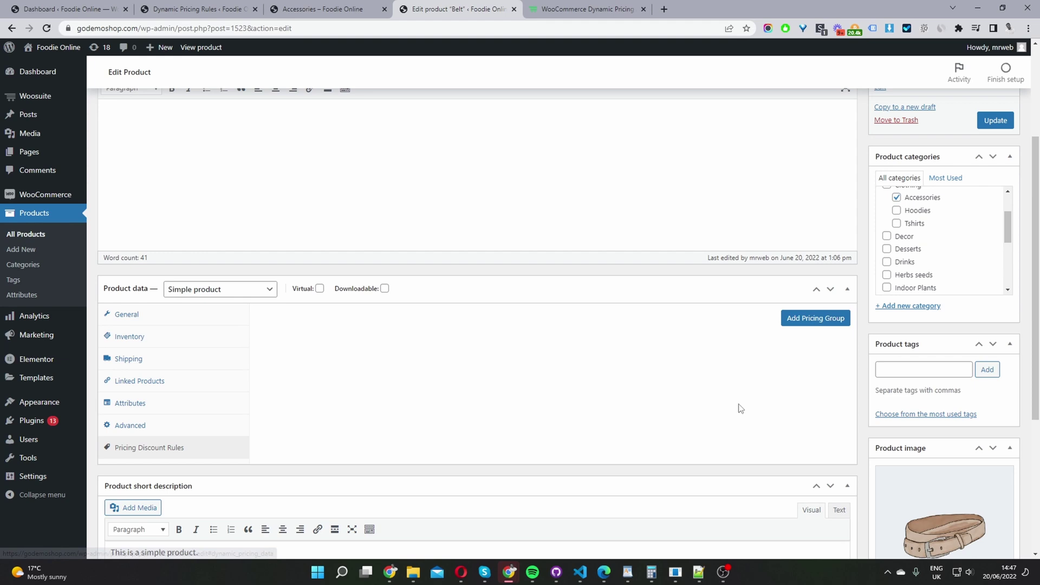
click(802, 322)
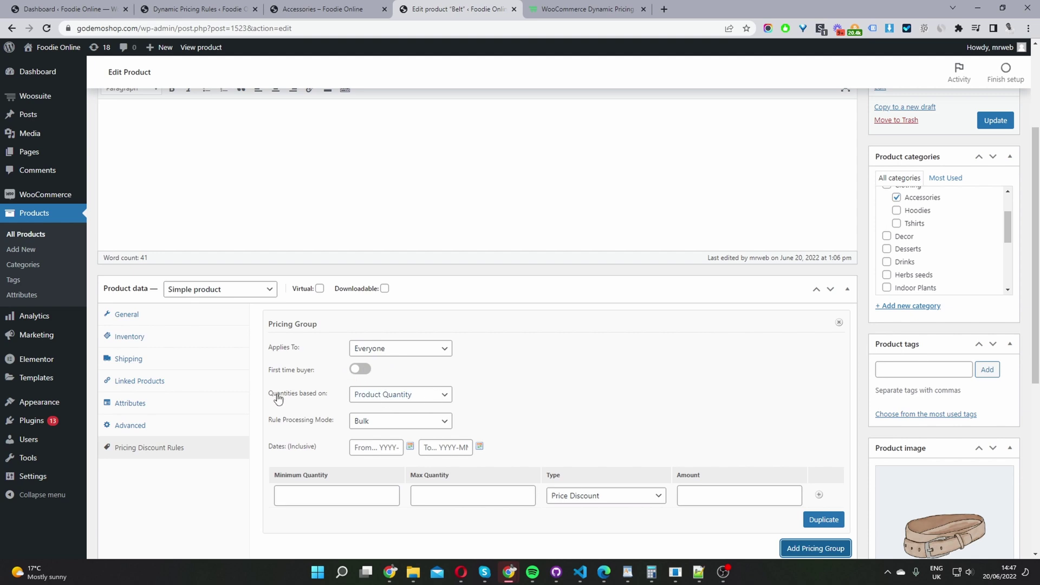
Step: Configure the group: Product Quantity, Special Offer mode, purchase 2, receive 1, Percentage Discount
click(385, 400)
click(385, 400)
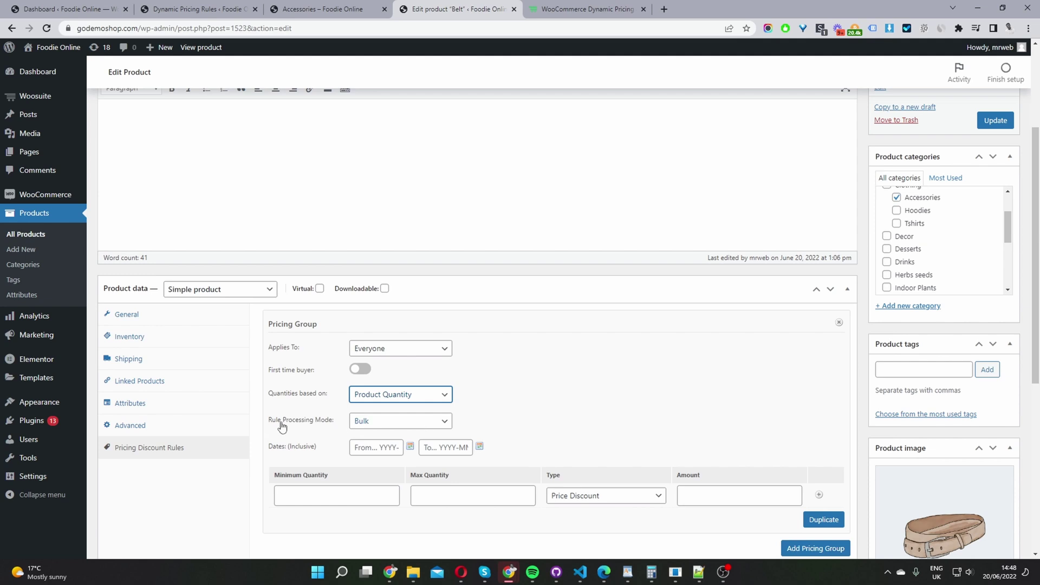
click(364, 426)
click(391, 456)
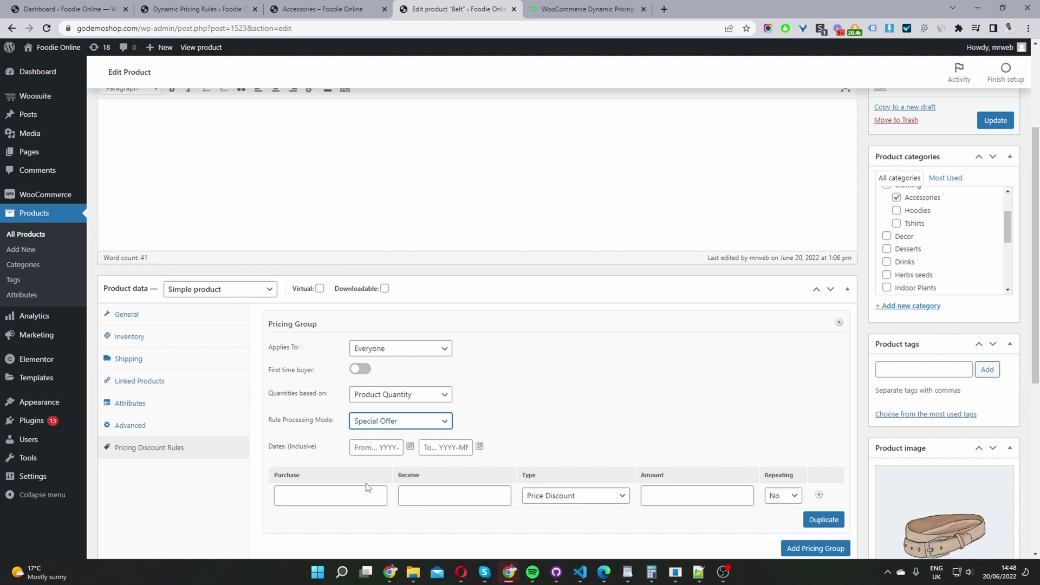
click(358, 496)
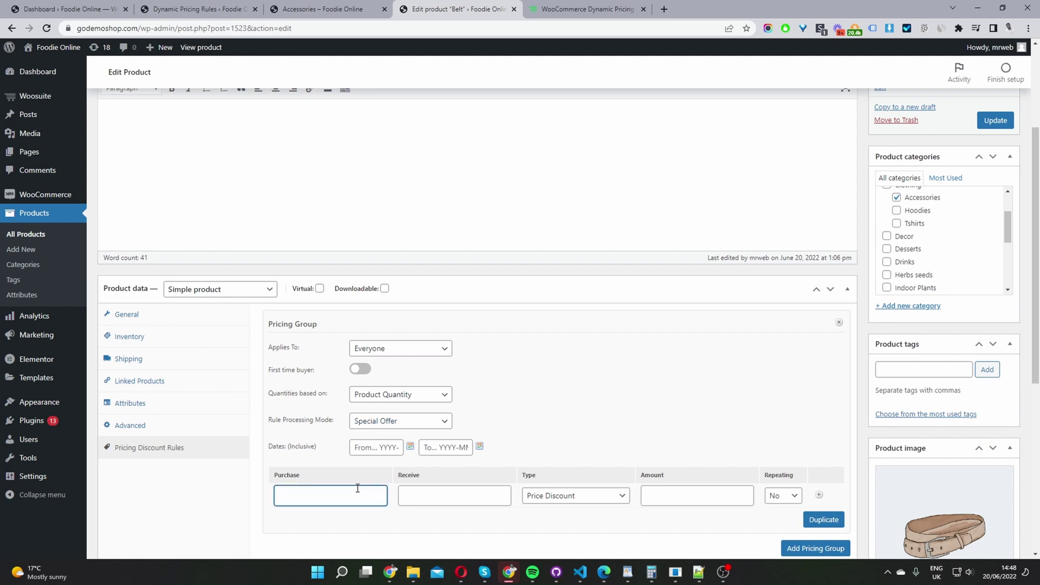
text(2)
click(468, 502)
text(1)
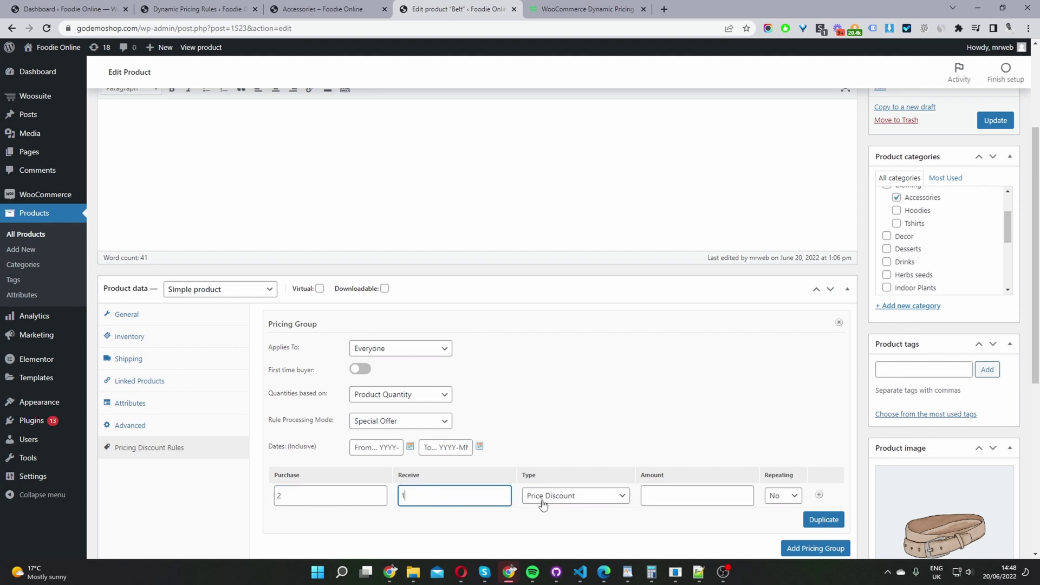
click(590, 496)
click(589, 515)
click(645, 495)
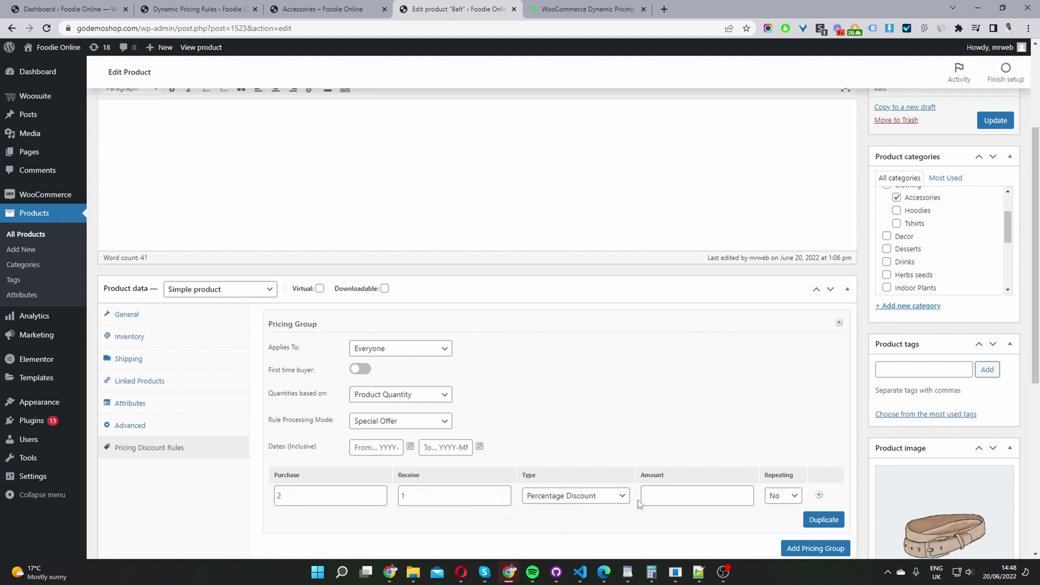
Step: Save the Belt product, open its live page, and remove the earlier items from the cart
key(Return)
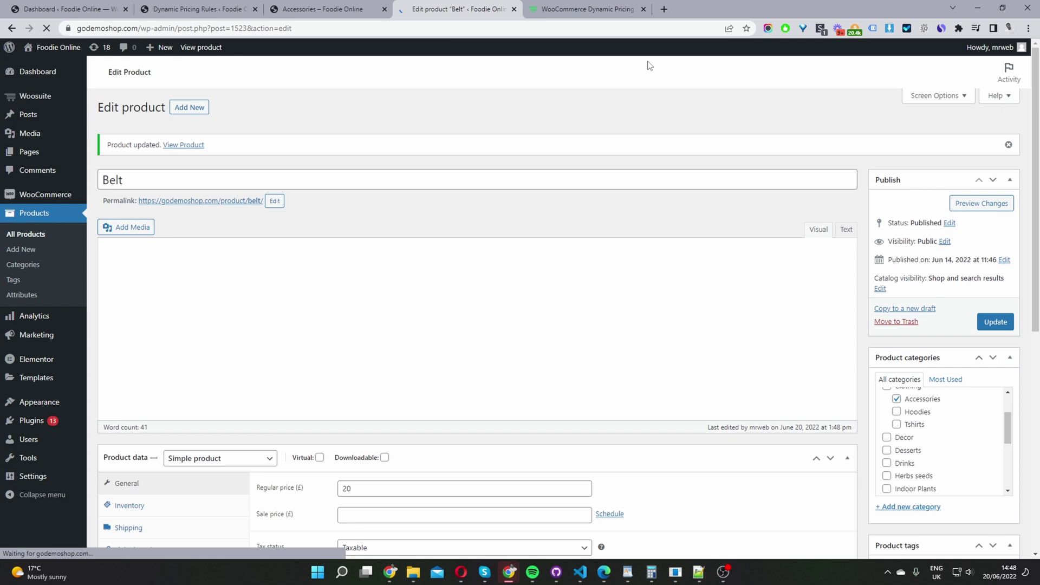
middle_click(201, 47)
click(587, 7)
mouse_move(780, 184)
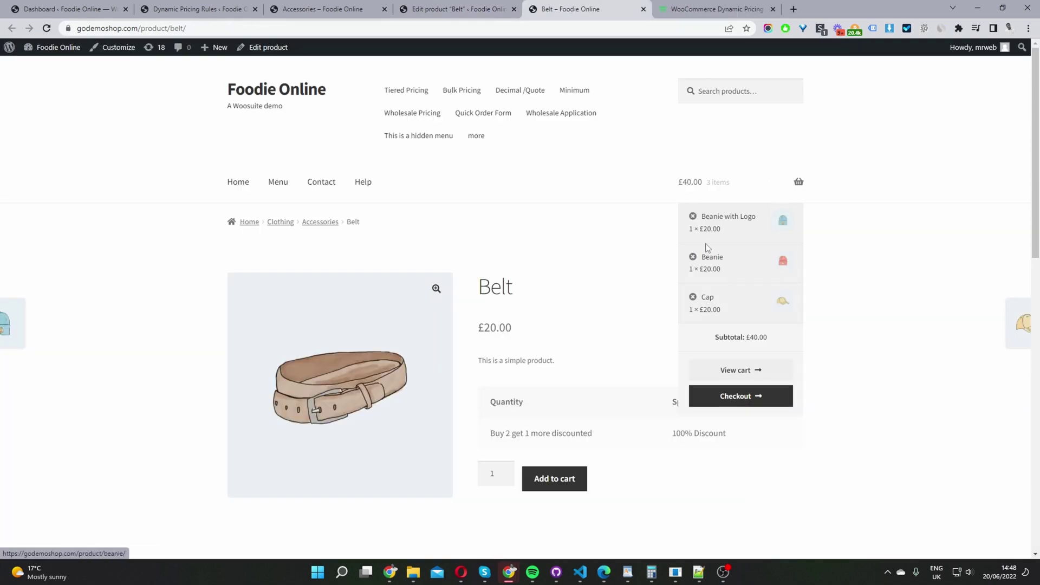
click(694, 214)
Step: Add 3 Belts to the cart, now £13.33 each for a £40.00 subtotal
click(505, 469)
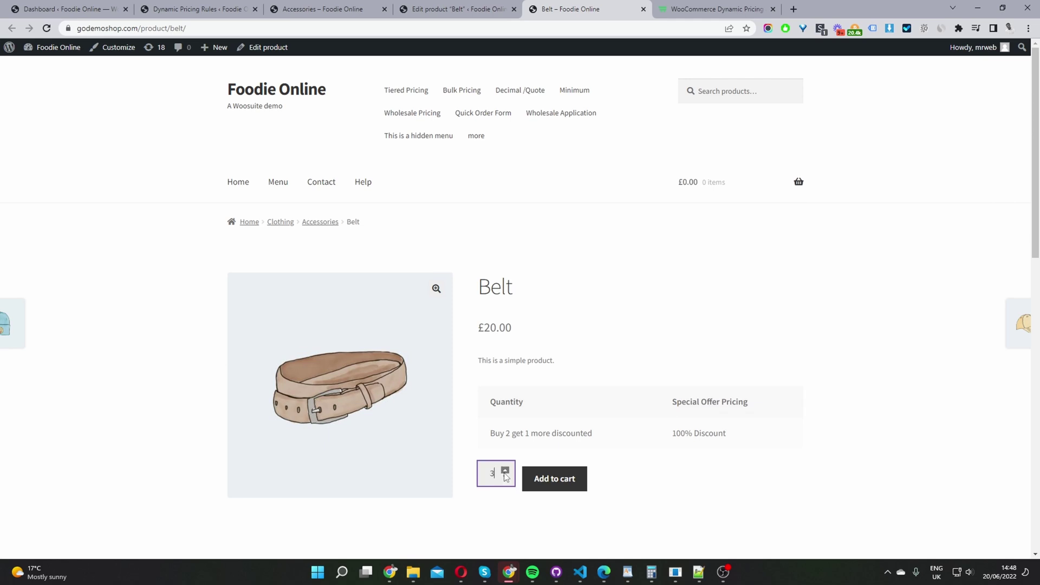
key(Up)
click(565, 486)
mouse_move(756, 268)
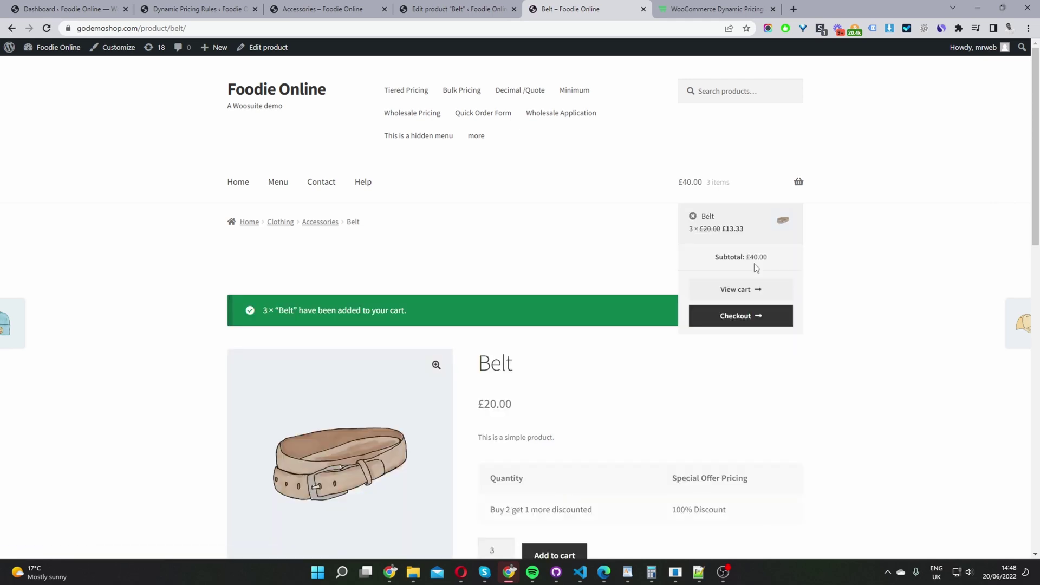